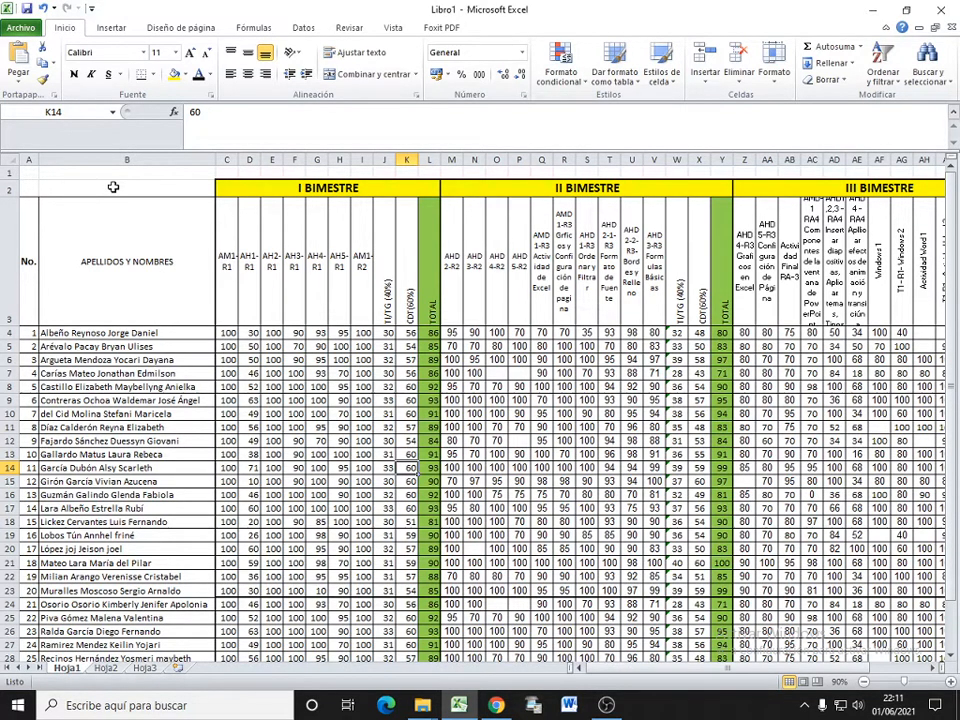
Step: Examine the student list and the activity columns of all four bimesters in the grade table
{"action": "left_click", "coordinate": [113, 187]}
{"action": "left_click", "coordinate": [30, 188]}
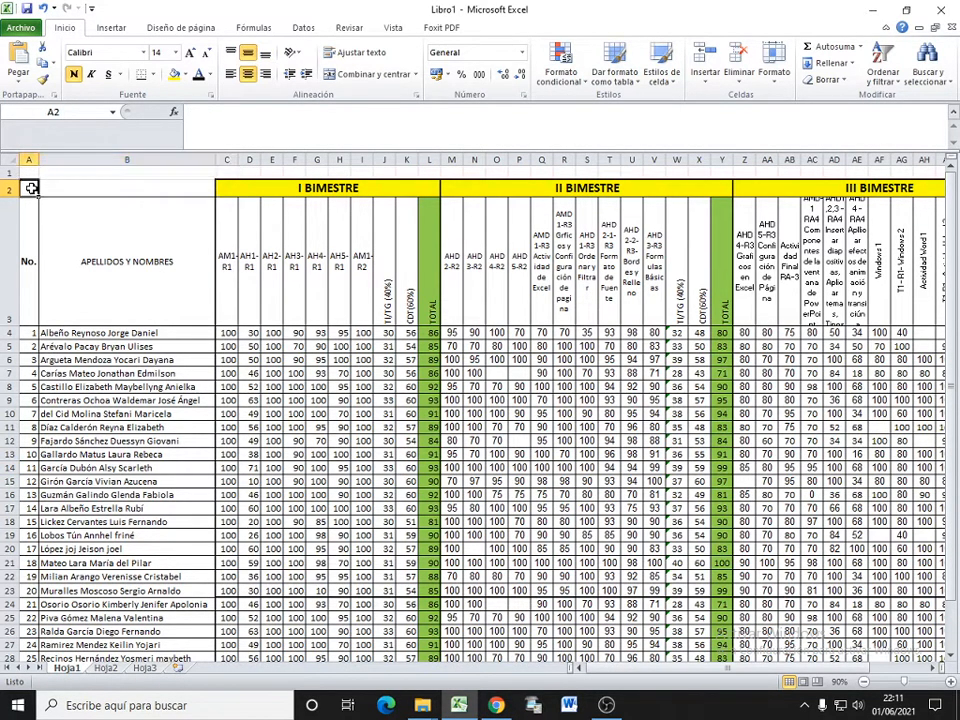
{"action": "left_click", "coordinate": [132, 192]}
{"action": "scroll", "coordinate": [120, 228], "scroll_direction": "down", "scroll_amount": 1}
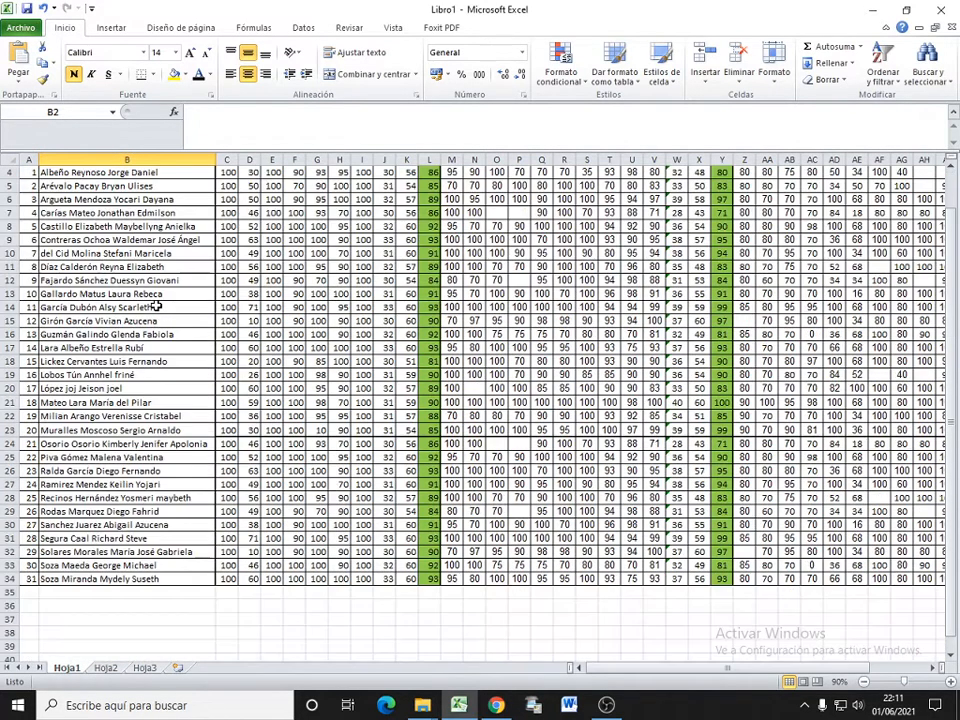
{"action": "scroll", "coordinate": [160, 270], "scroll_direction": "up", "scroll_amount": 1}
{"action": "scroll", "coordinate": [160, 272], "scroll_direction": "down", "scroll_amount": 1}
{"action": "left_click", "coordinate": [163, 324]}
{"action": "scroll", "coordinate": [229, 336], "scroll_direction": "up", "scroll_amount": 1}
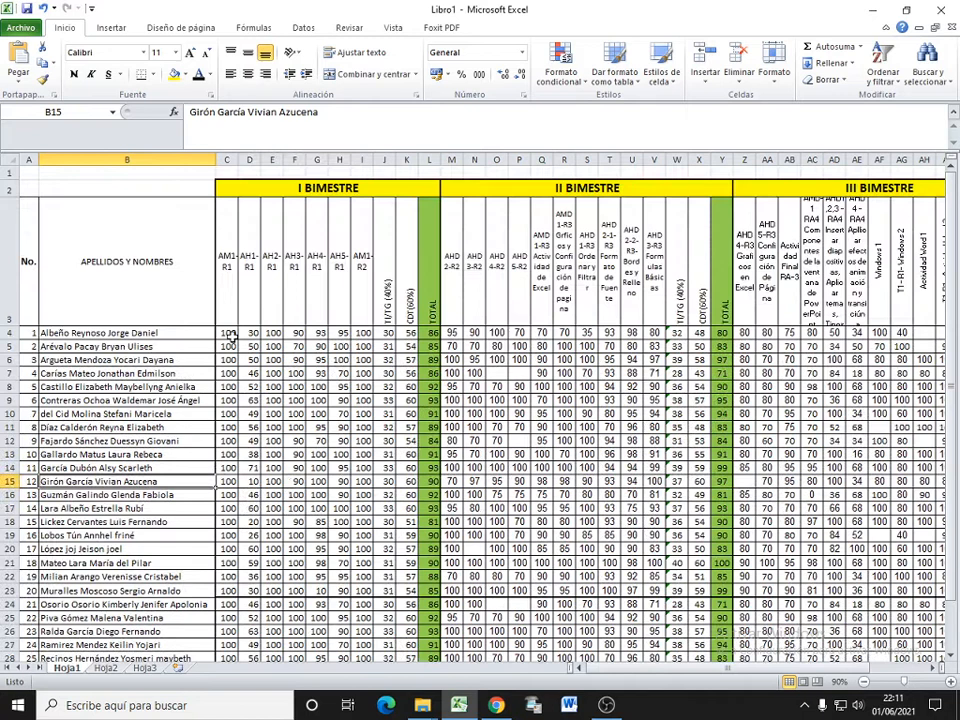
{"action": "left_click", "coordinate": [228, 237]}
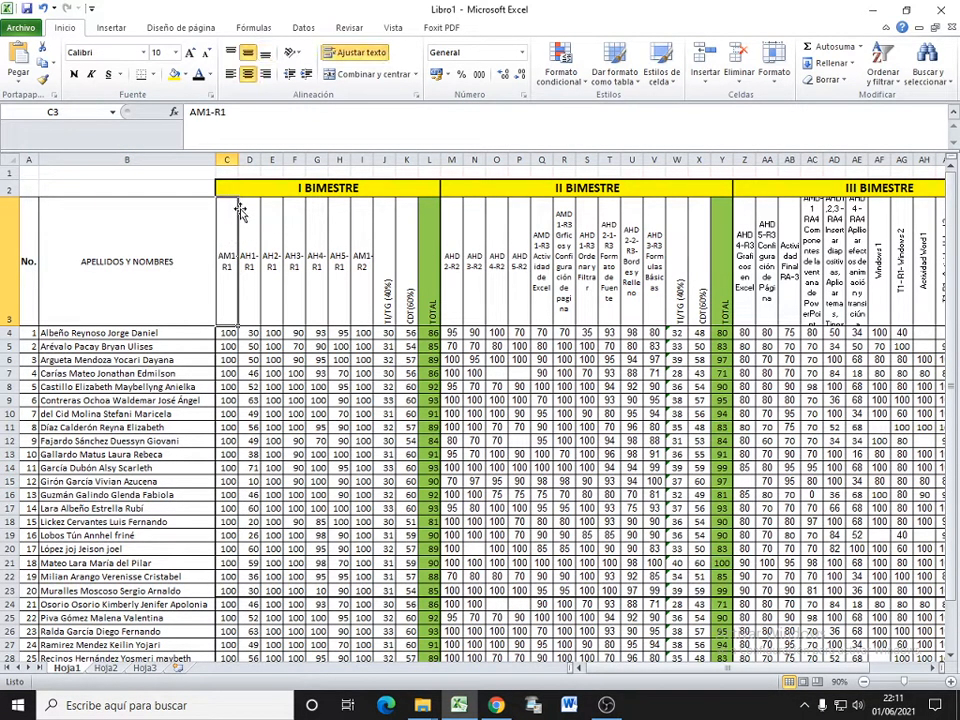
{"action": "left_click", "coordinate": [363, 245]}
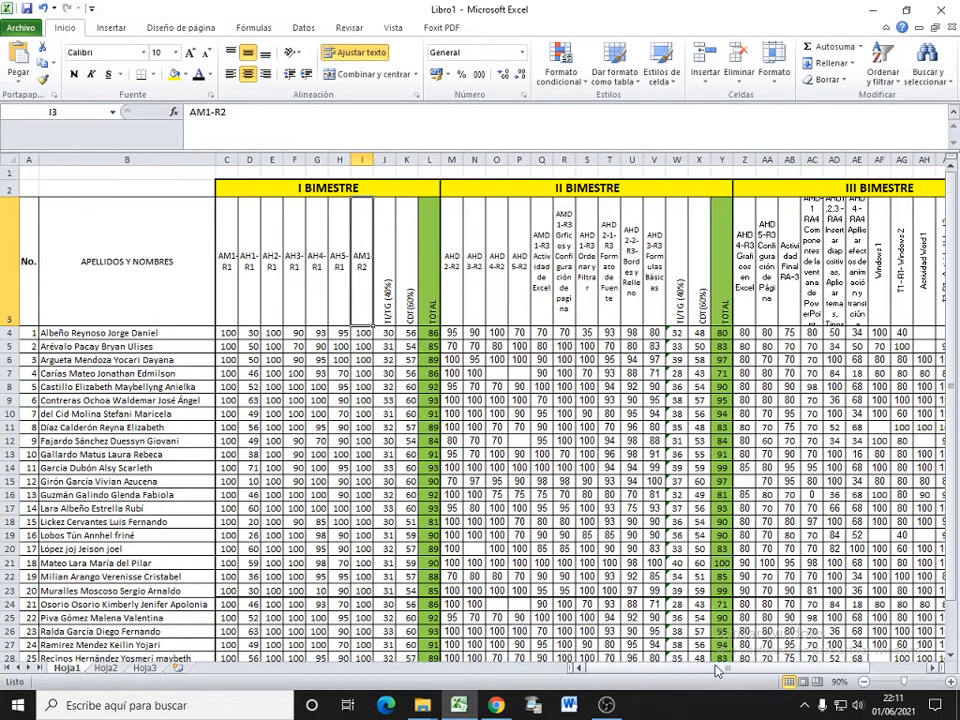
{"action": "left_click_drag", "start_coordinate": [690, 668], "coordinate": [775, 668]}
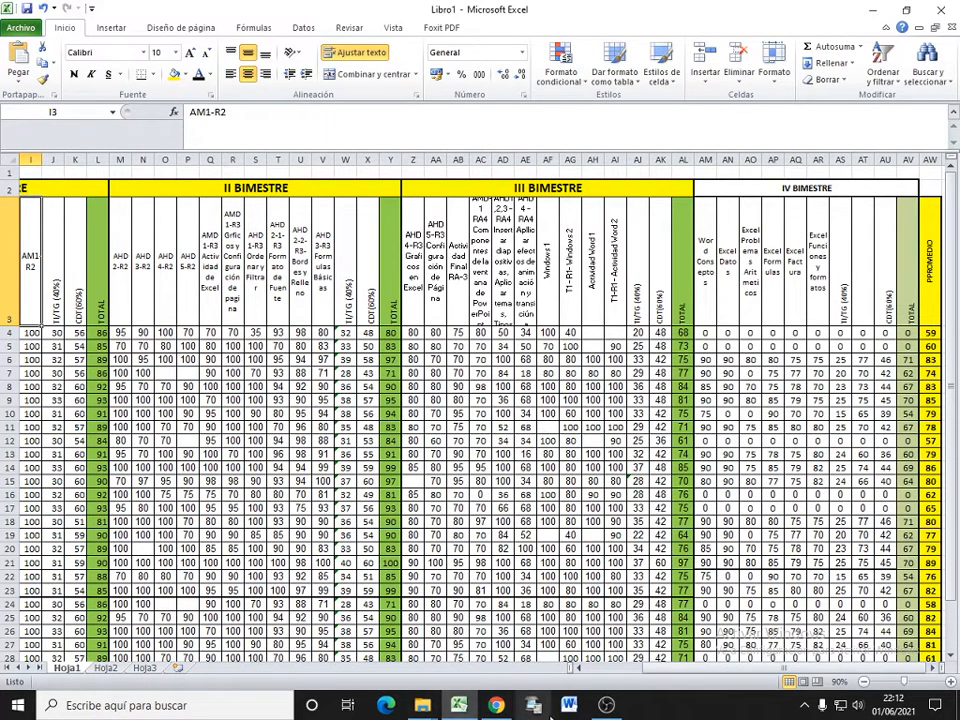
{"action": "left_click", "coordinate": [449, 301]}
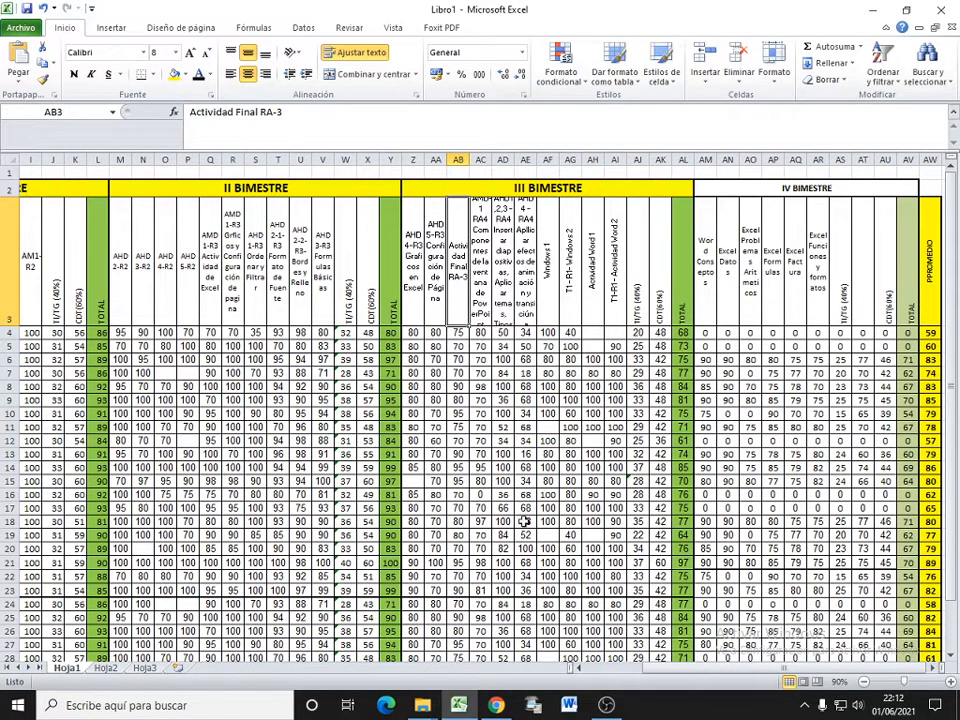
Step: Examine the whole grade table on Hoja1 at 60% zoom, from the names to the final average column
{"action": "left_click", "coordinate": [863, 683]}
{"action": "left_click", "coordinate": [863, 683]}
{"action": "left_click", "coordinate": [863, 683]}
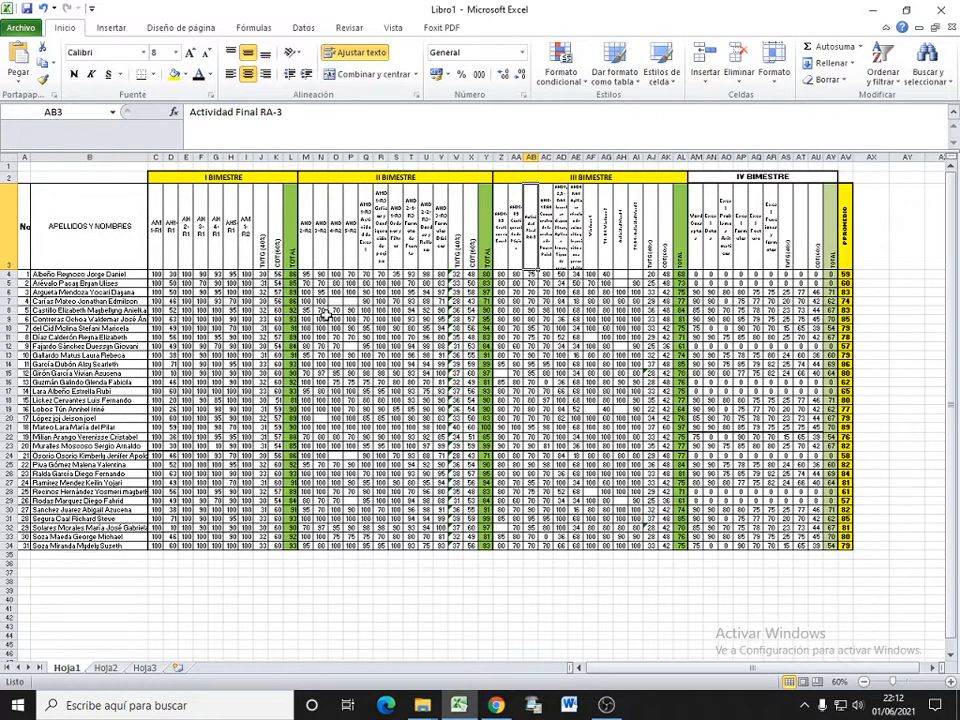
{"action": "left_click", "coordinate": [440, 264]}
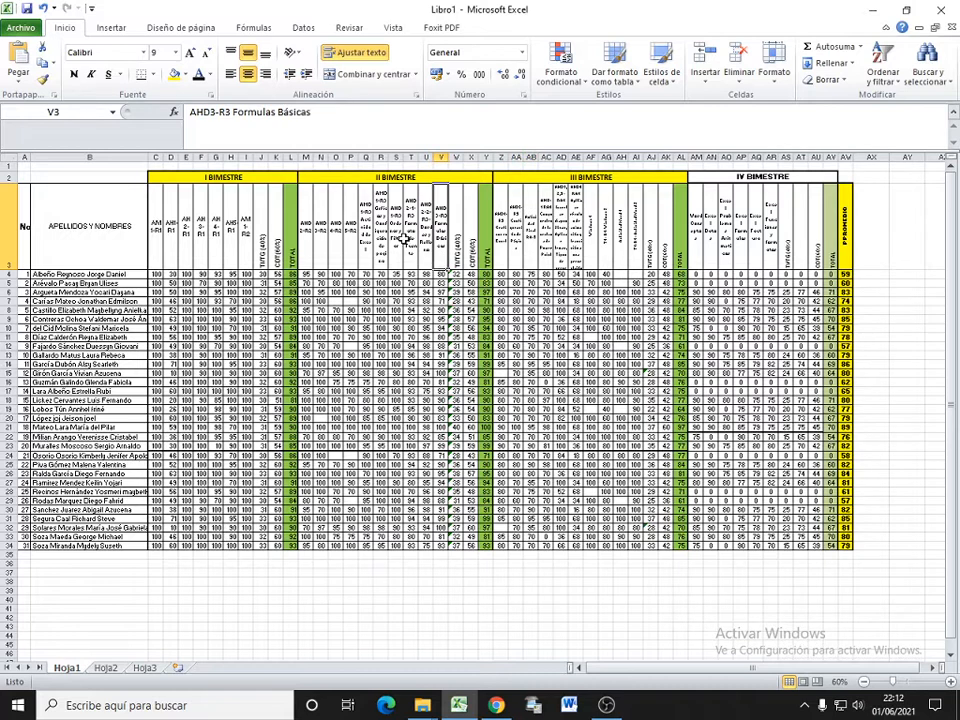
{"action": "left_click", "coordinate": [382, 302]}
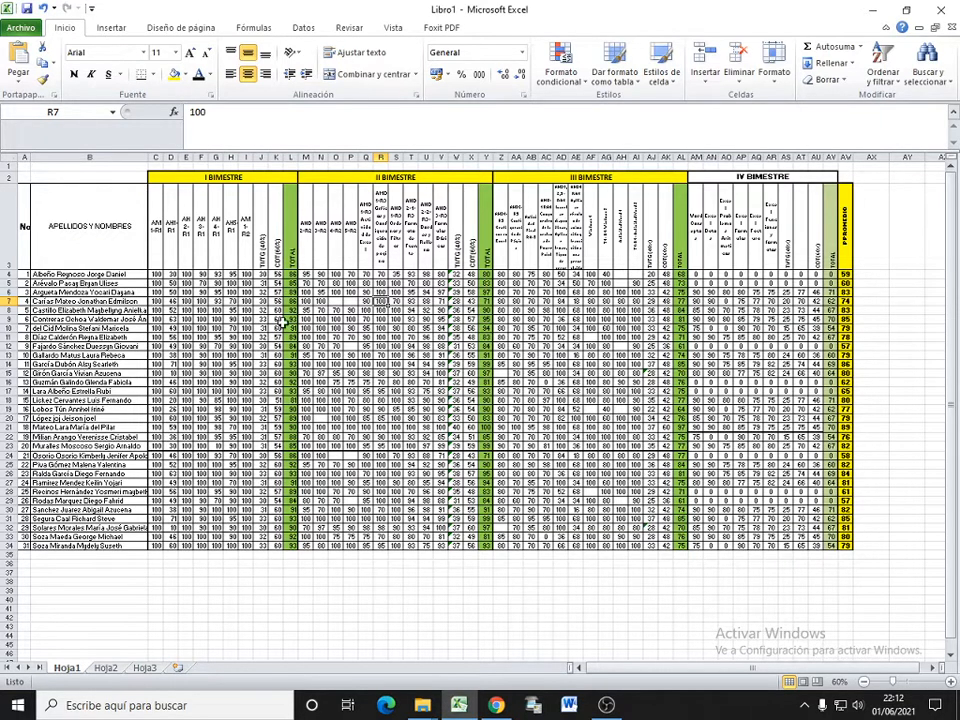
{"action": "left_click", "coordinate": [590, 329]}
{"action": "left_click", "coordinate": [427, 345]}
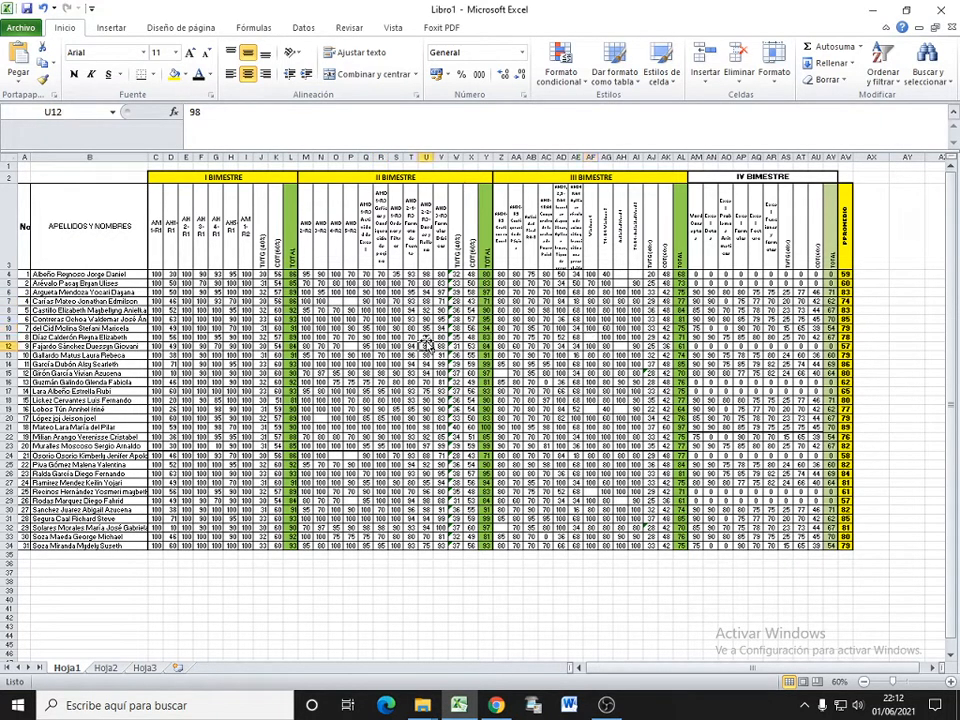
{"action": "left_click", "coordinate": [934, 313]}
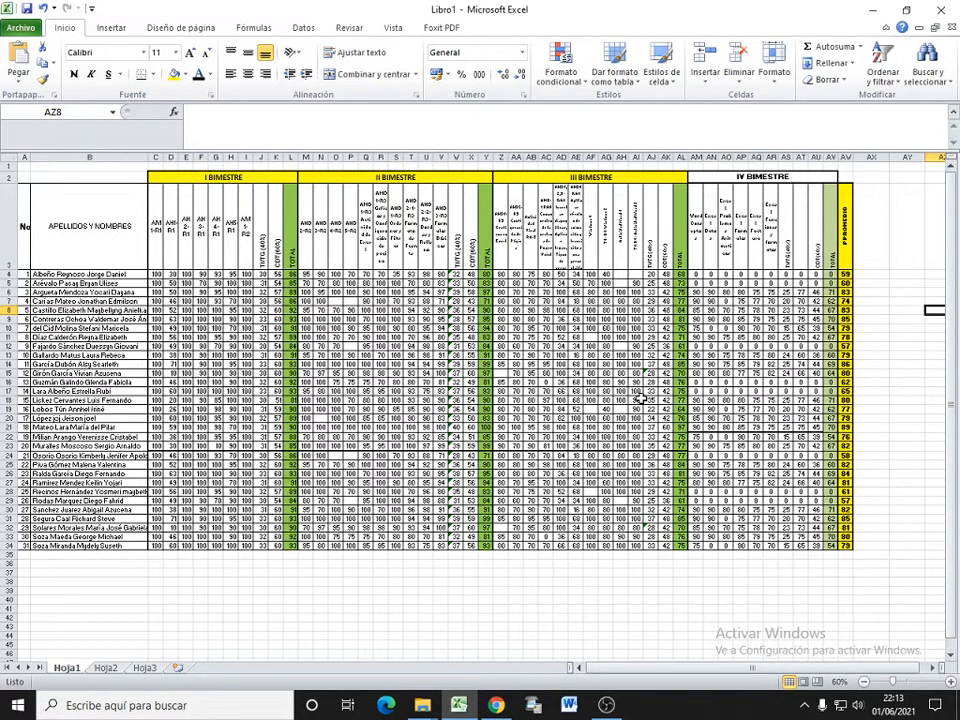
{"action": "left_click", "coordinate": [230, 319]}
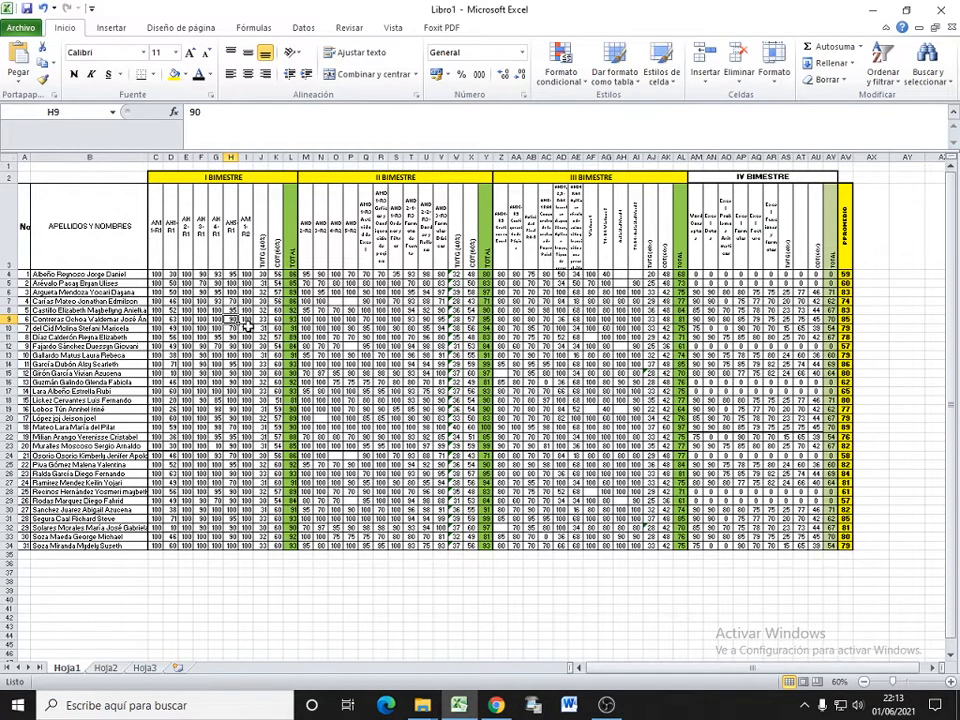
{"action": "left_click", "coordinate": [397, 283]}
{"action": "left_click", "coordinate": [339, 364]}
Step: Try to create a pivot table on a new worksheet using only cell G11 as the source range
{"action": "left_click", "coordinate": [214, 338]}
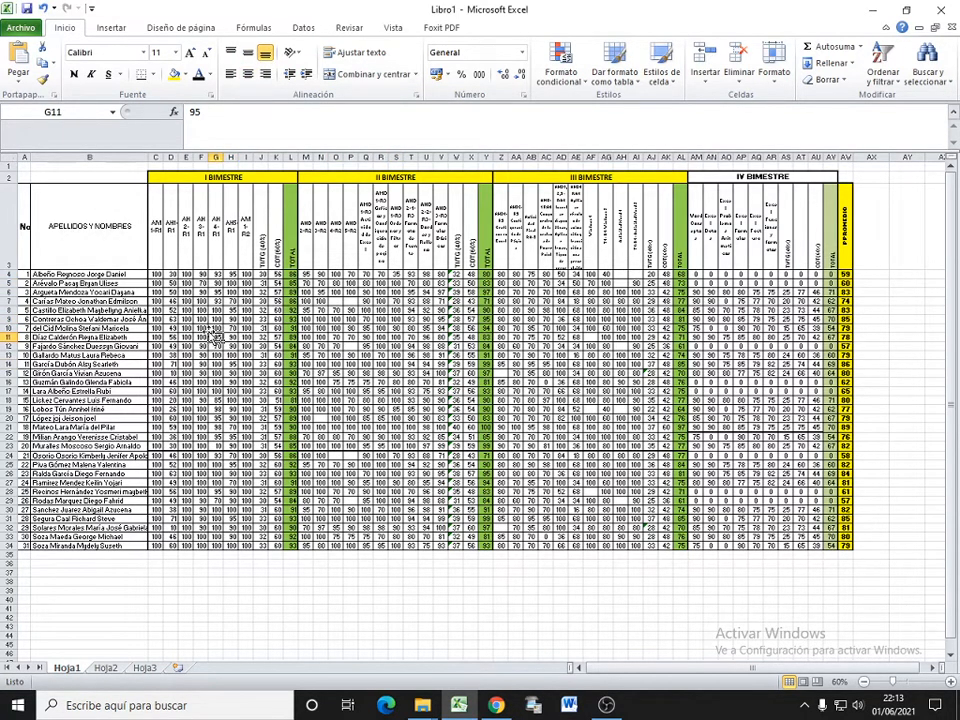
{"action": "left_click", "coordinate": [117, 31]}
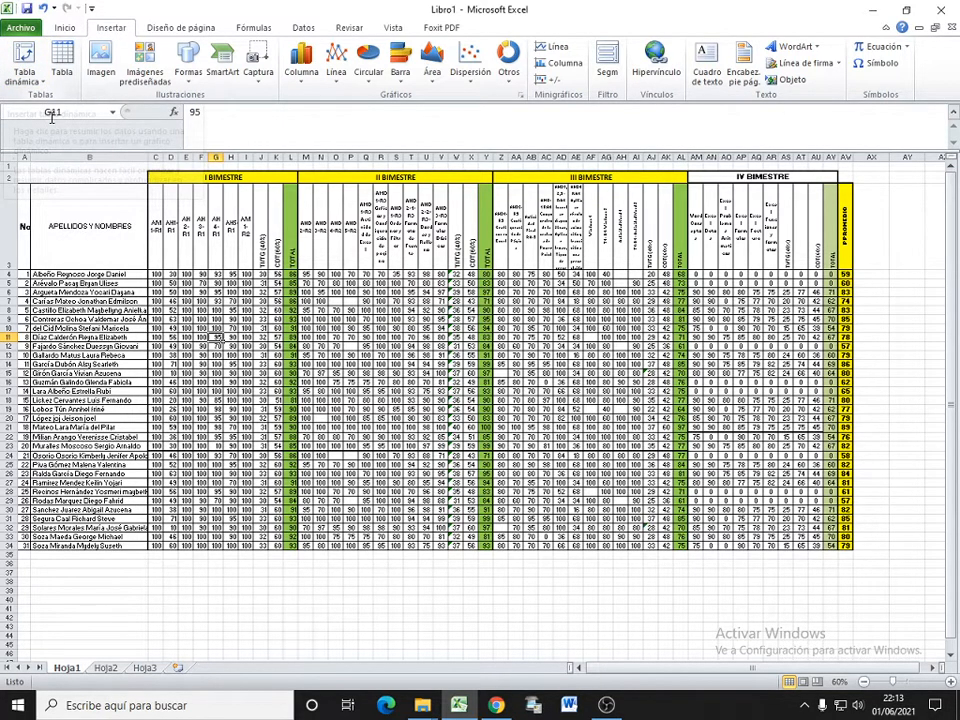
{"action": "left_click", "coordinate": [40, 84]}
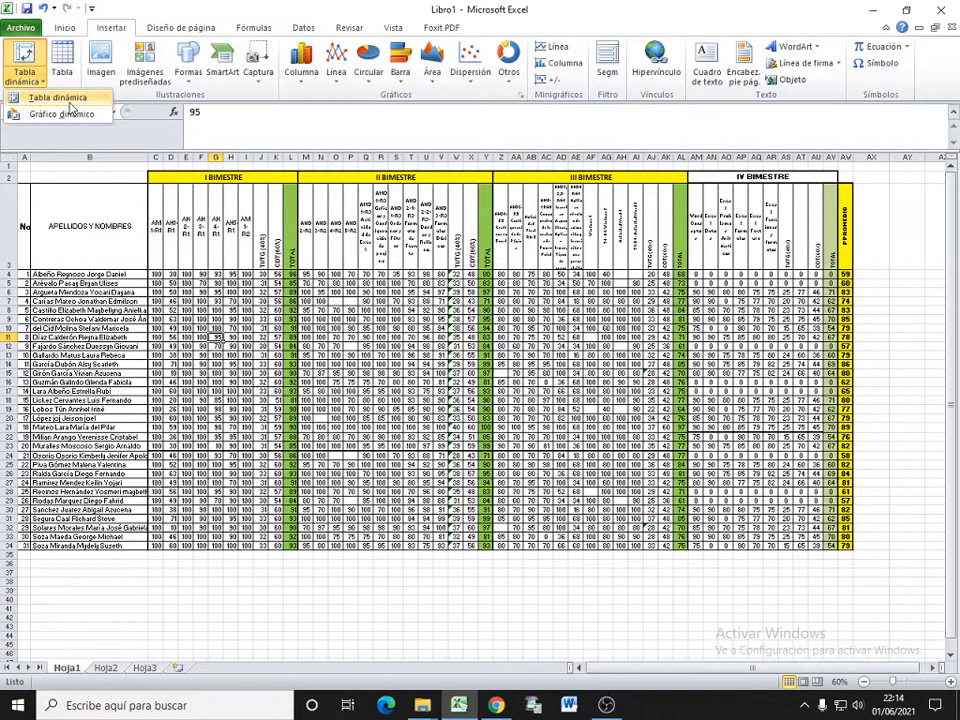
{"action": "left_click", "coordinate": [69, 102]}
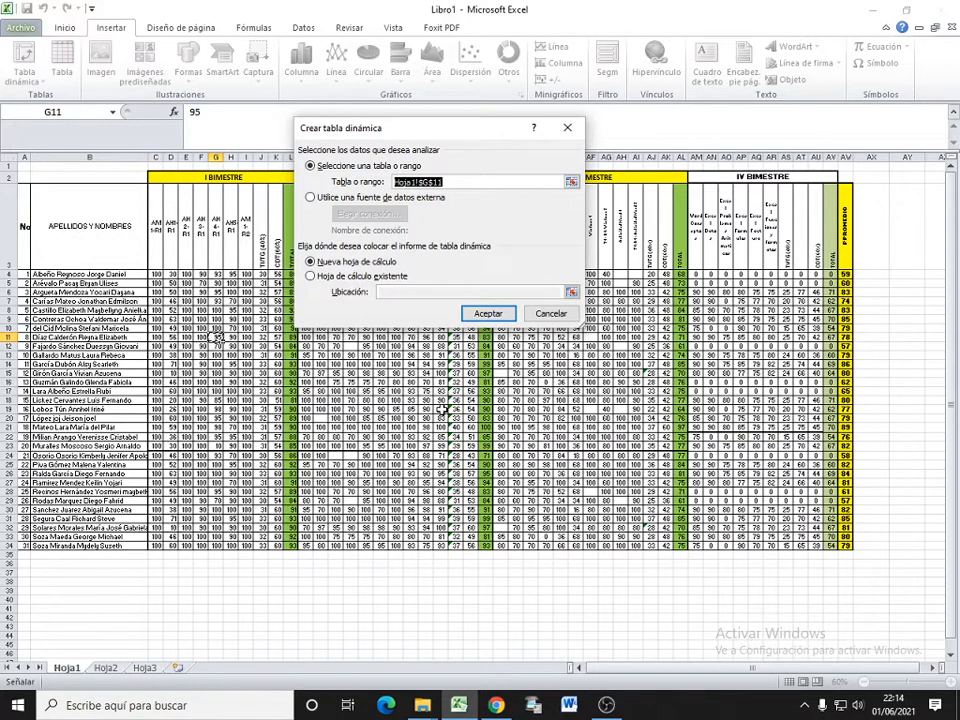
{"action": "left_click", "coordinate": [310, 276]}
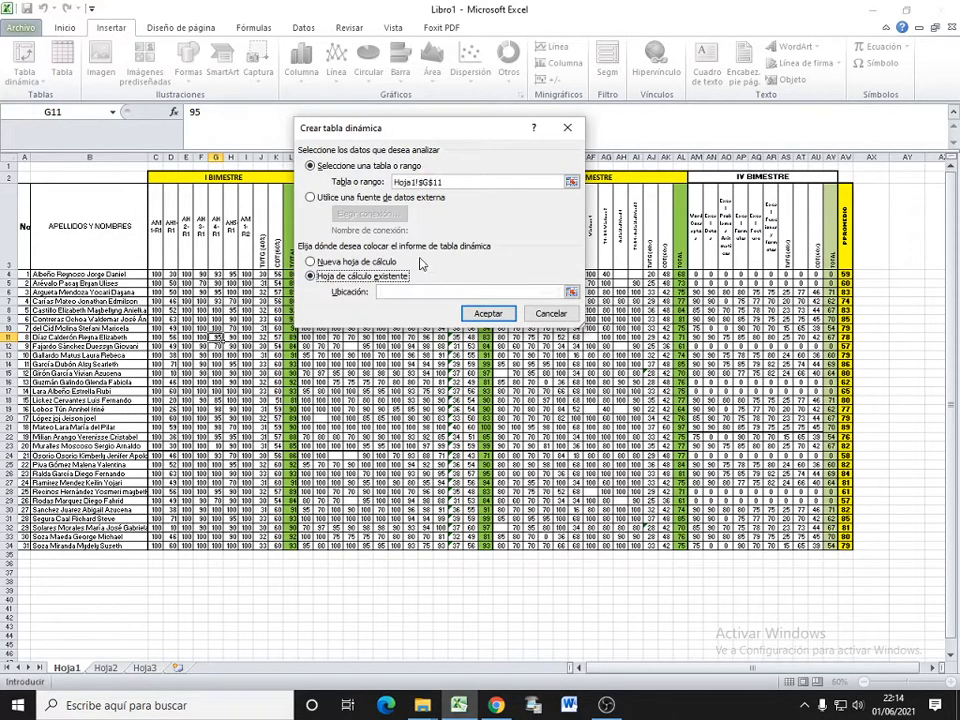
{"action": "left_click", "coordinate": [418, 262]}
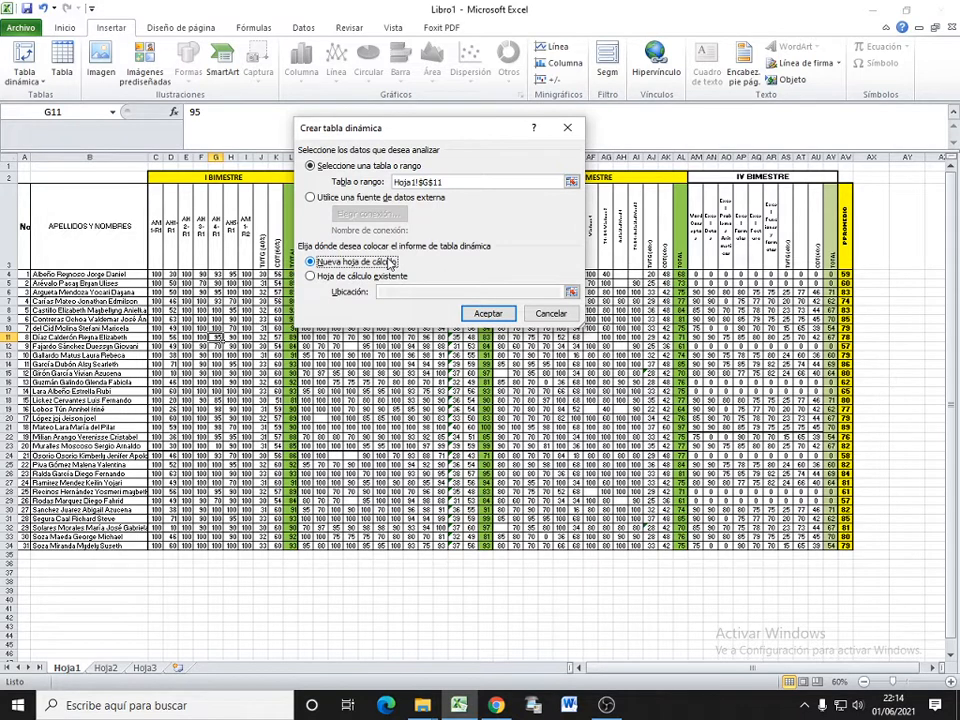
{"action": "left_click", "coordinate": [478, 316]}
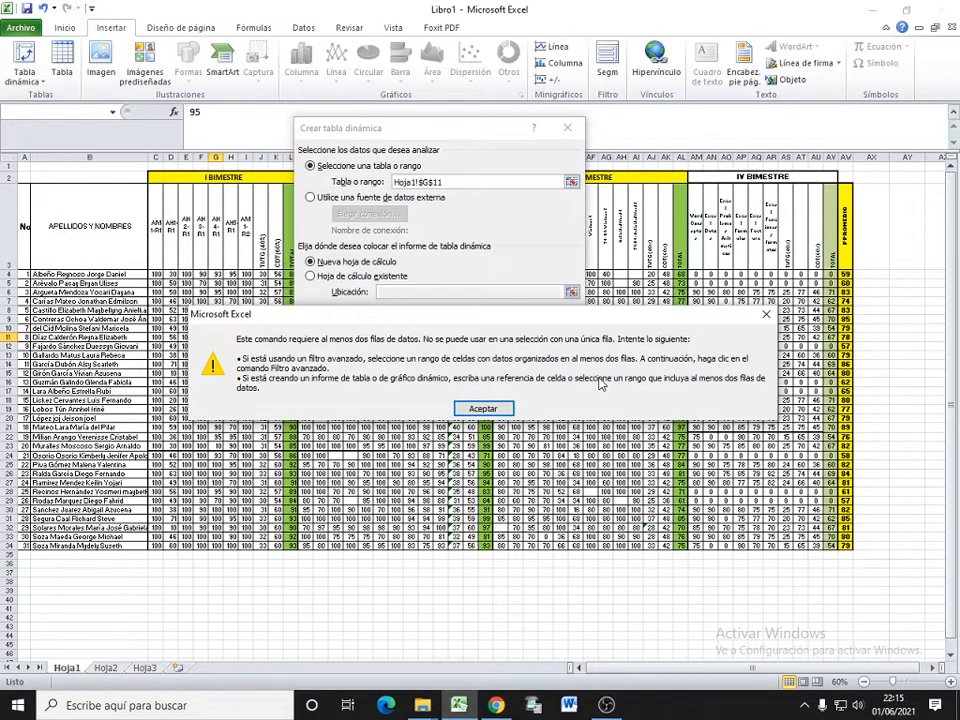
{"action": "left_click", "coordinate": [483, 408]}
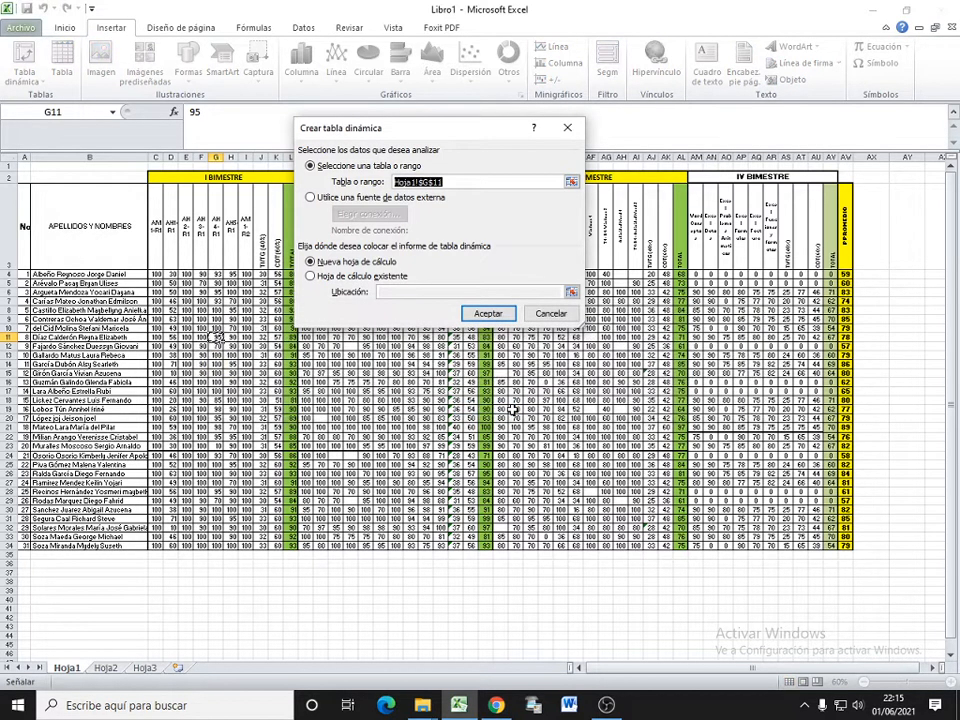
{"action": "left_click", "coordinate": [550, 314]}
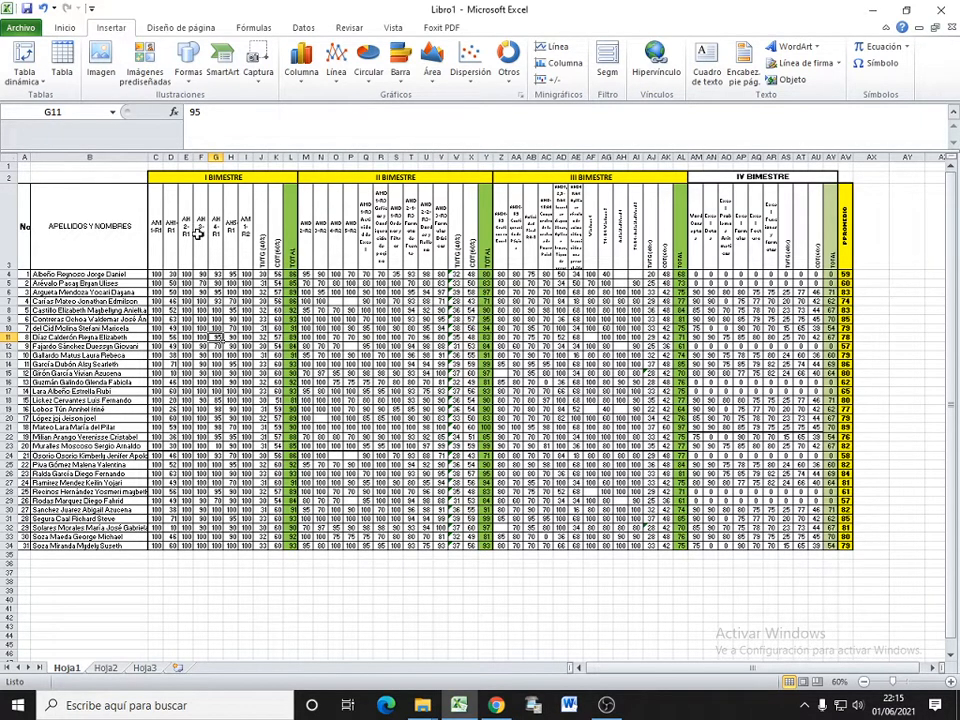
Step: Delete sheet row 2, which holds the merged bimester headings above the column headers
{"action": "left_click", "coordinate": [22, 224]}
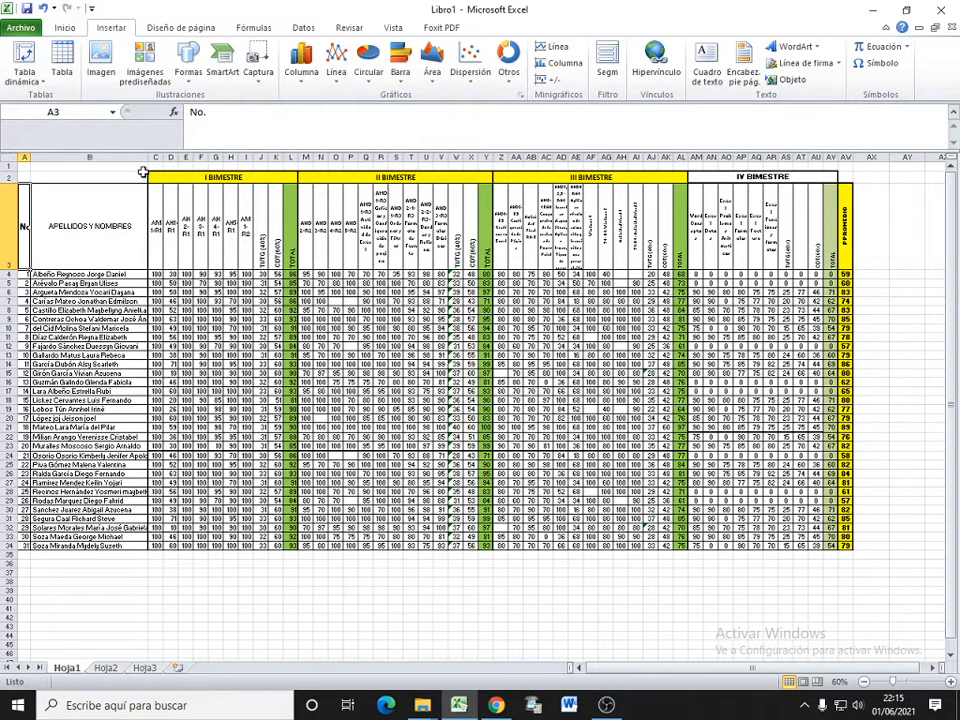
{"action": "left_click", "coordinate": [193, 175]}
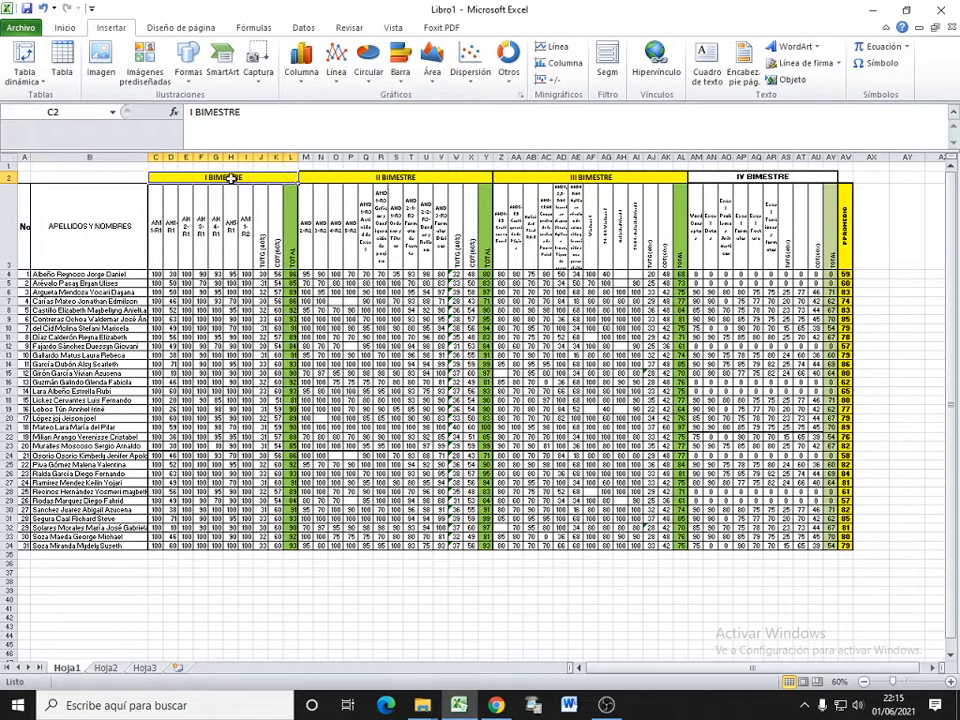
{"action": "left_click_drag", "start_coordinate": [231, 178], "coordinate": [705, 180]}
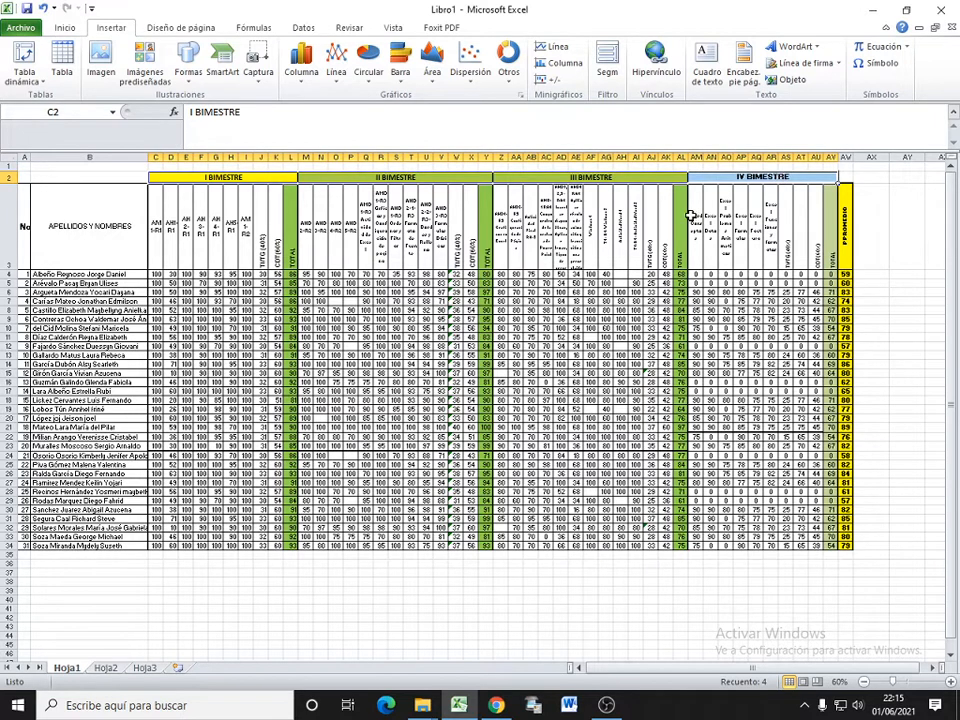
{"action": "left_click", "coordinate": [7, 177]}
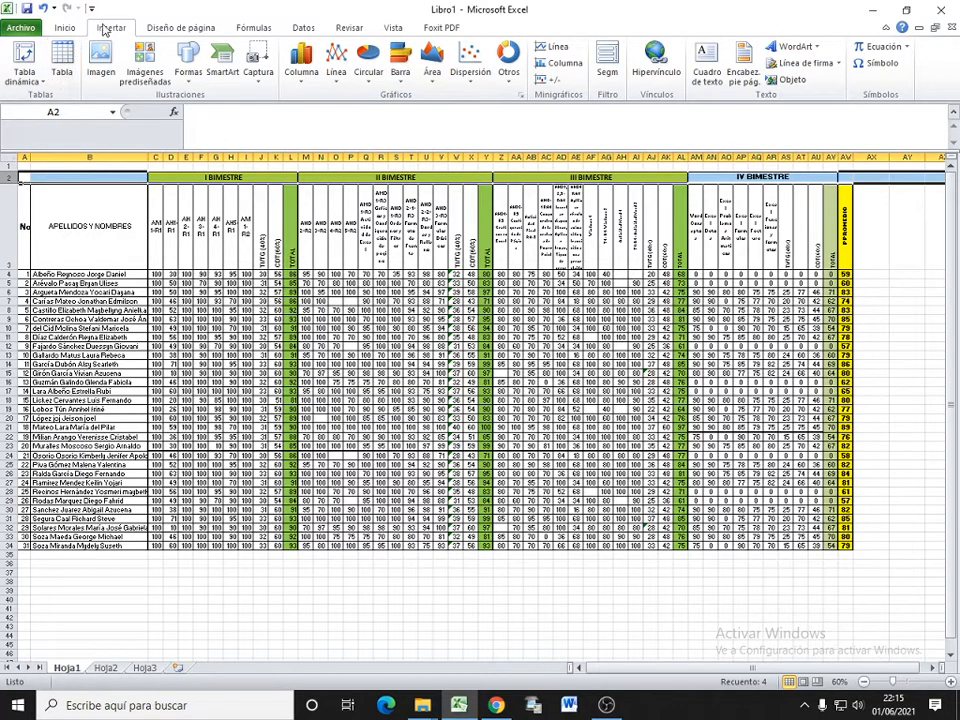
{"action": "left_click", "coordinate": [65, 28]}
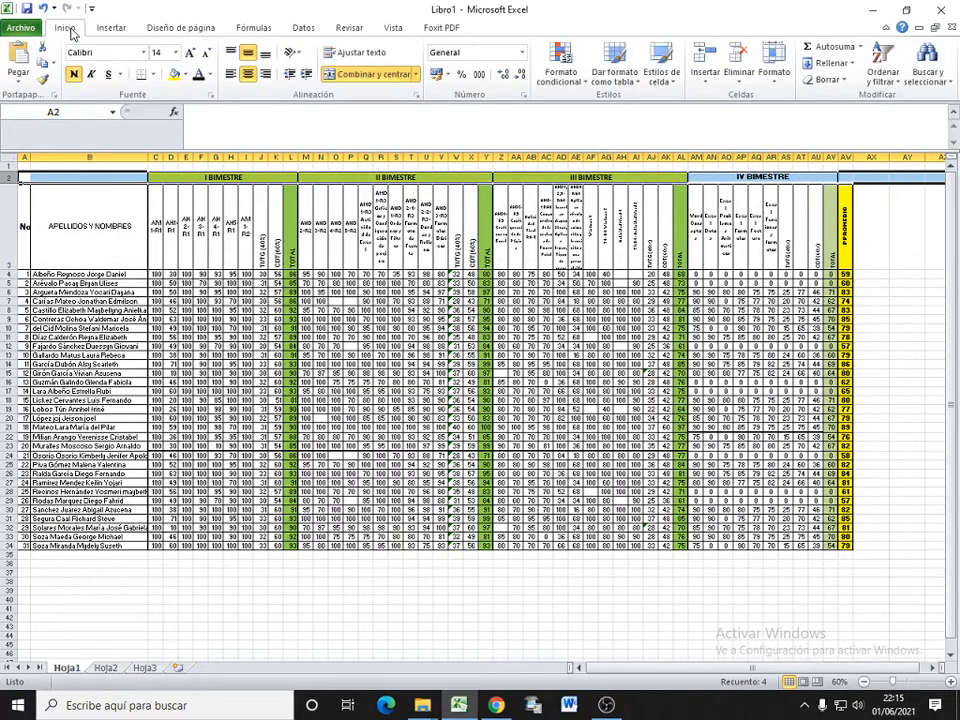
{"action": "left_click", "coordinate": [739, 82]}
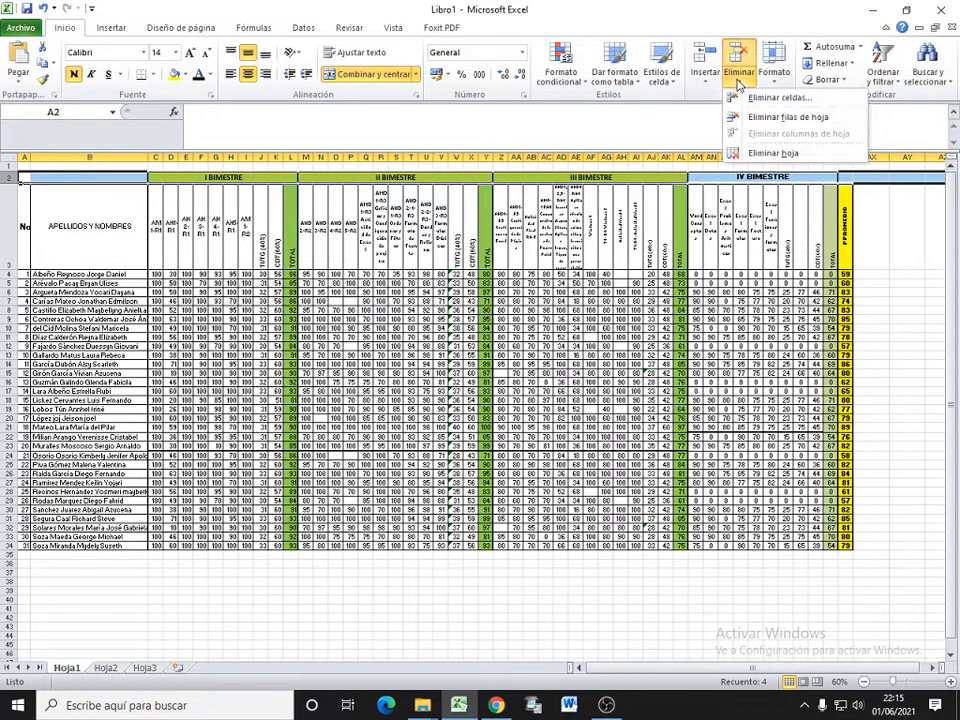
{"action": "left_click", "coordinate": [784, 118]}
{"action": "left_click", "coordinate": [487, 280]}
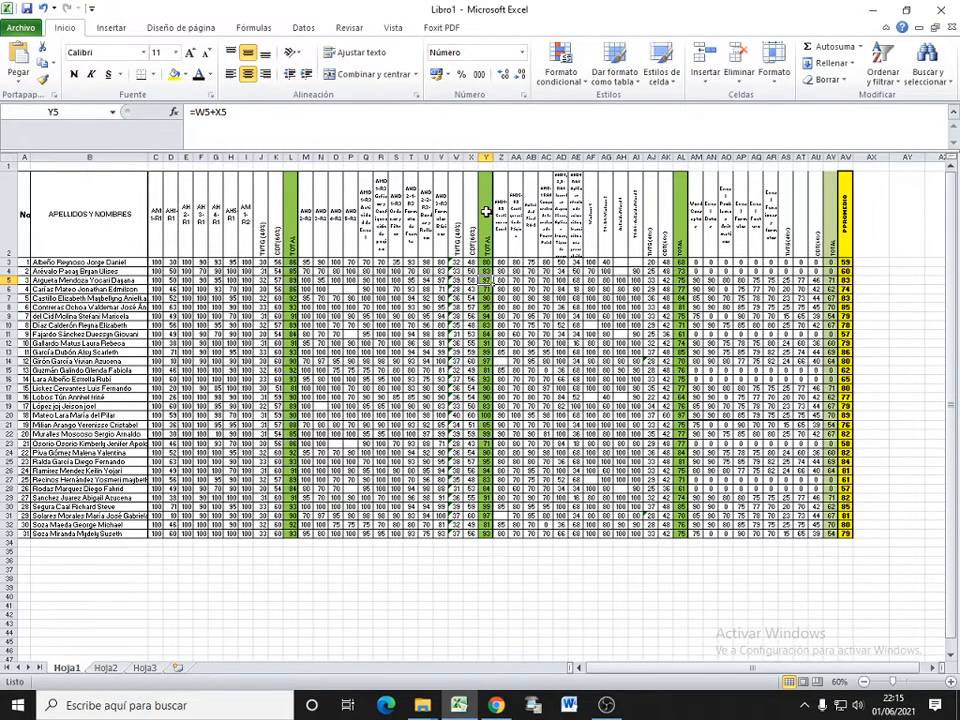
Step: Check the column header cells in row 2 of the grade table, from No. in A2 across to AT2
{"action": "left_click", "coordinate": [24, 214]}
{"action": "left_click", "coordinate": [100, 218]}
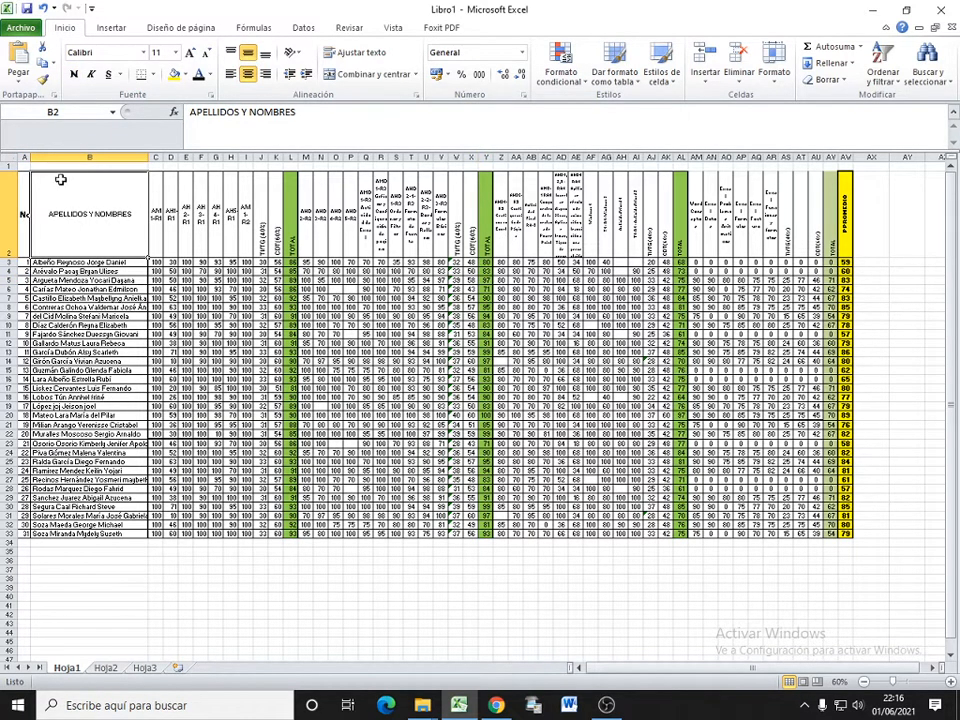
{"action": "left_click", "coordinate": [19, 170]}
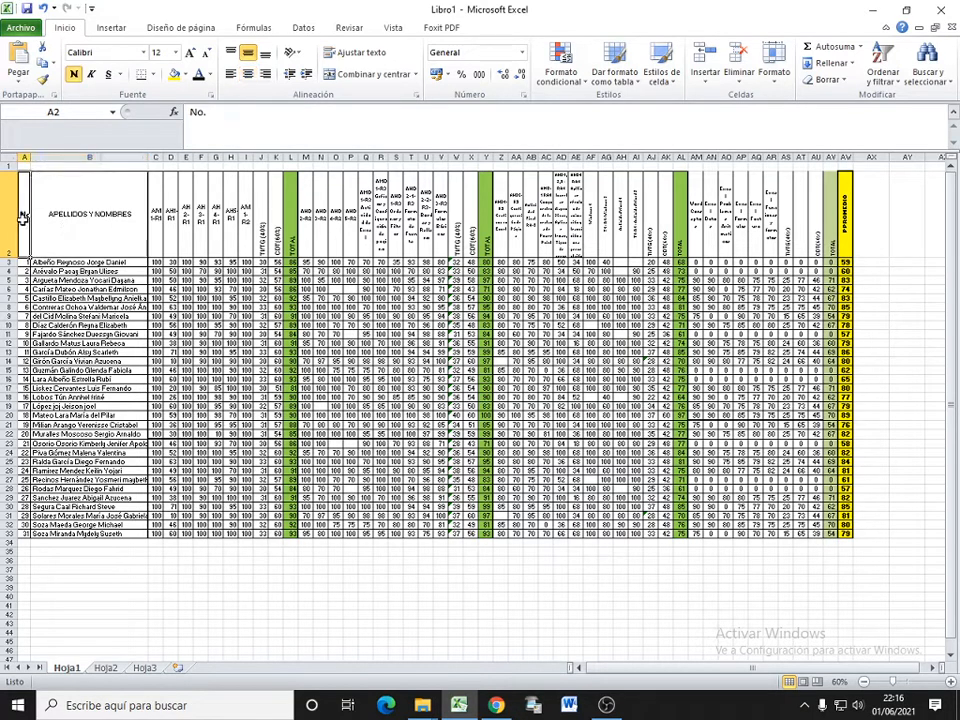
{"action": "left_click", "coordinate": [91, 214]}
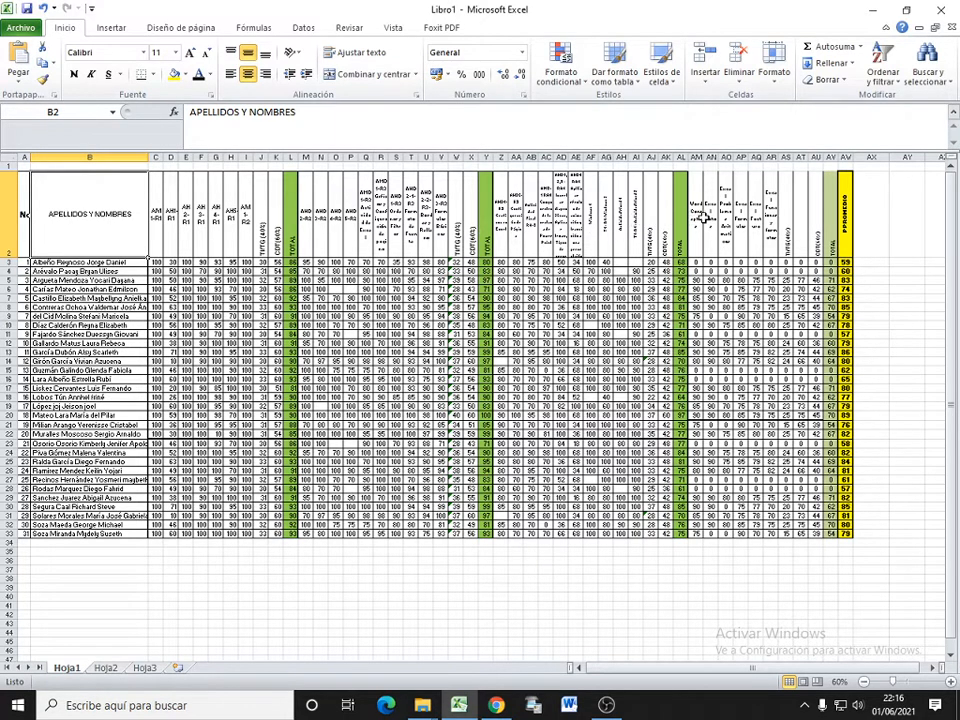
{"action": "left_click", "coordinate": [801, 213]}
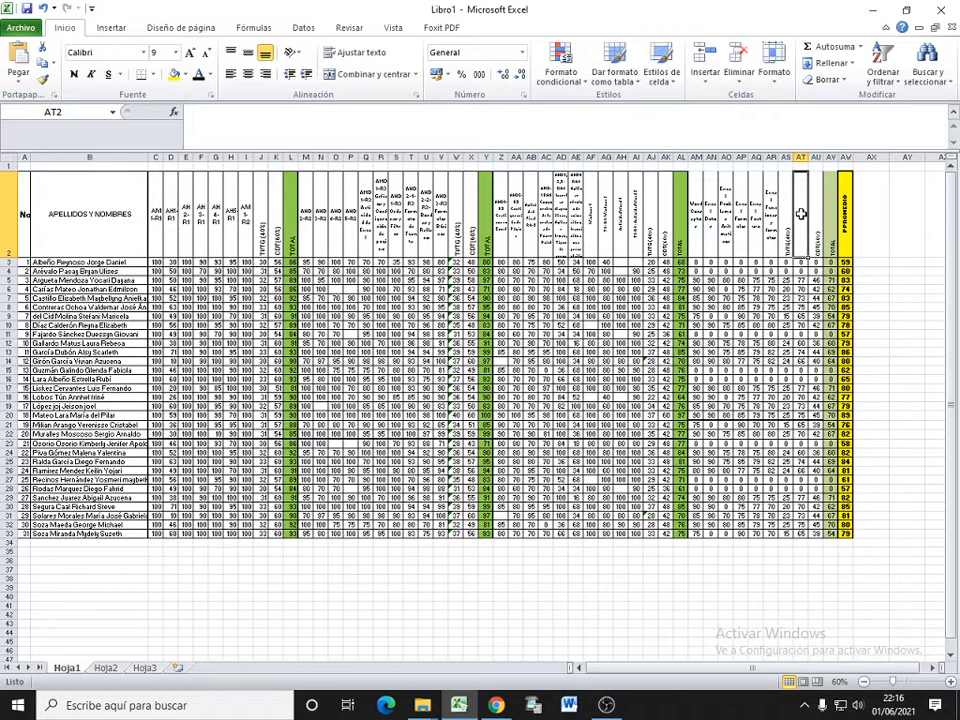
Step: Try to create a pivot table on a new worksheet from the range Hoja1!$A$2:$AW$33
{"action": "left_click", "coordinate": [110, 27]}
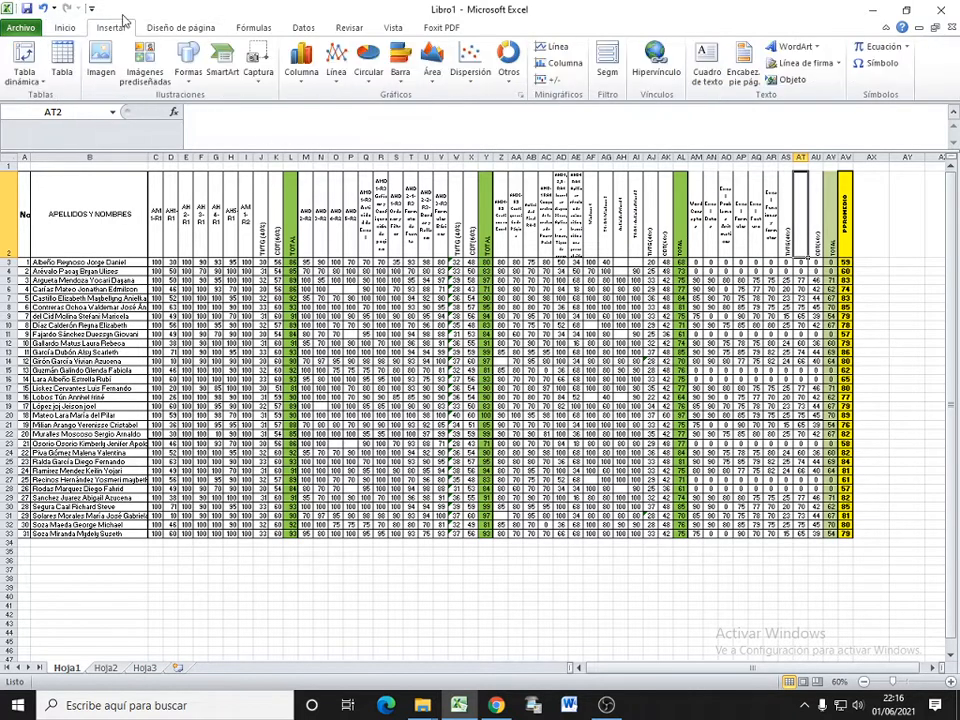
{"action": "left_click", "coordinate": [499, 257]}
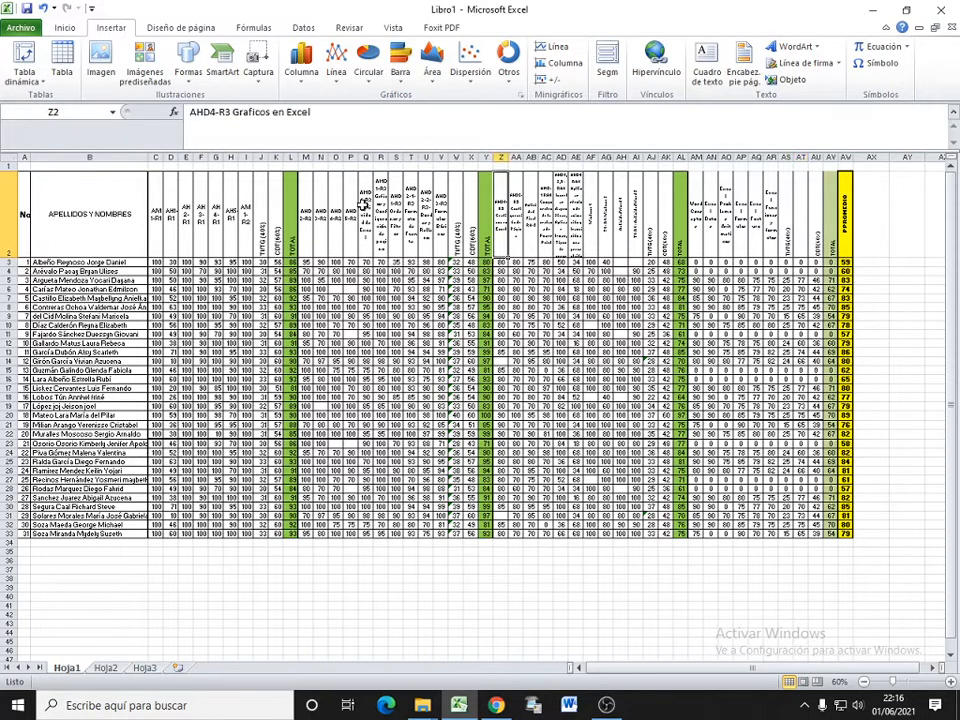
{"action": "left_click", "coordinate": [31, 84]}
{"action": "left_click", "coordinate": [36, 96]}
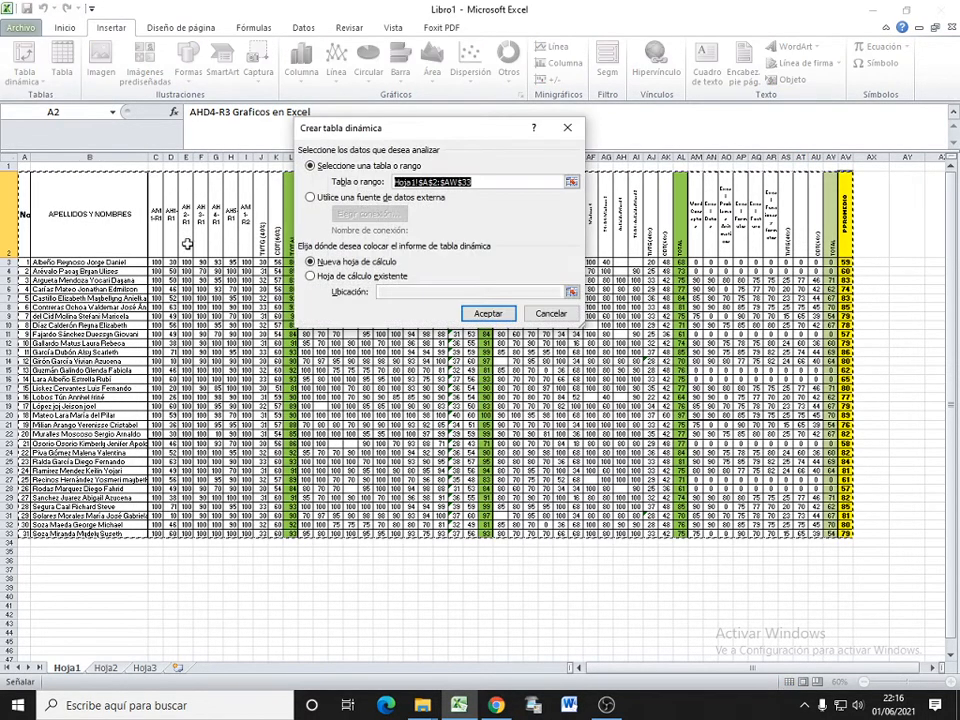
{"action": "left_click", "coordinate": [368, 263]}
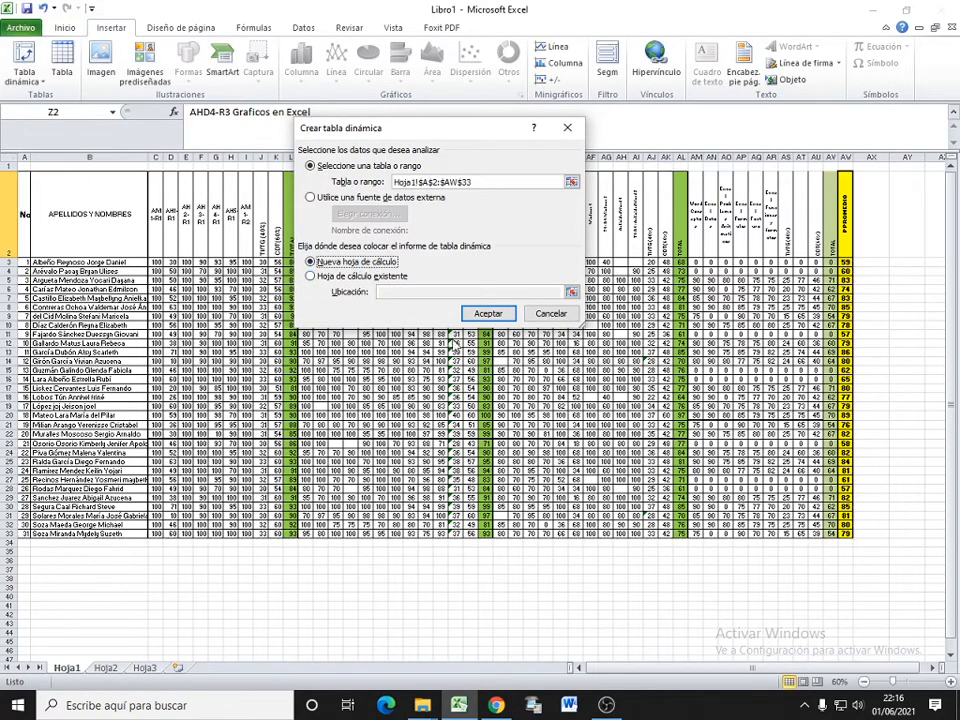
{"action": "left_click", "coordinate": [488, 313]}
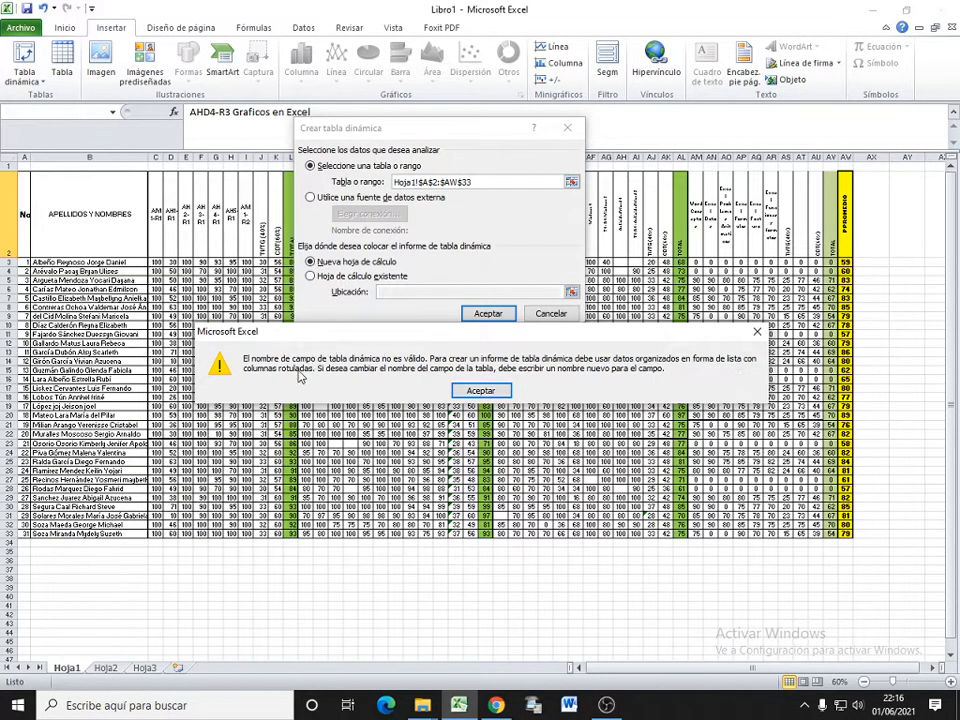
{"action": "left_click", "coordinate": [481, 391]}
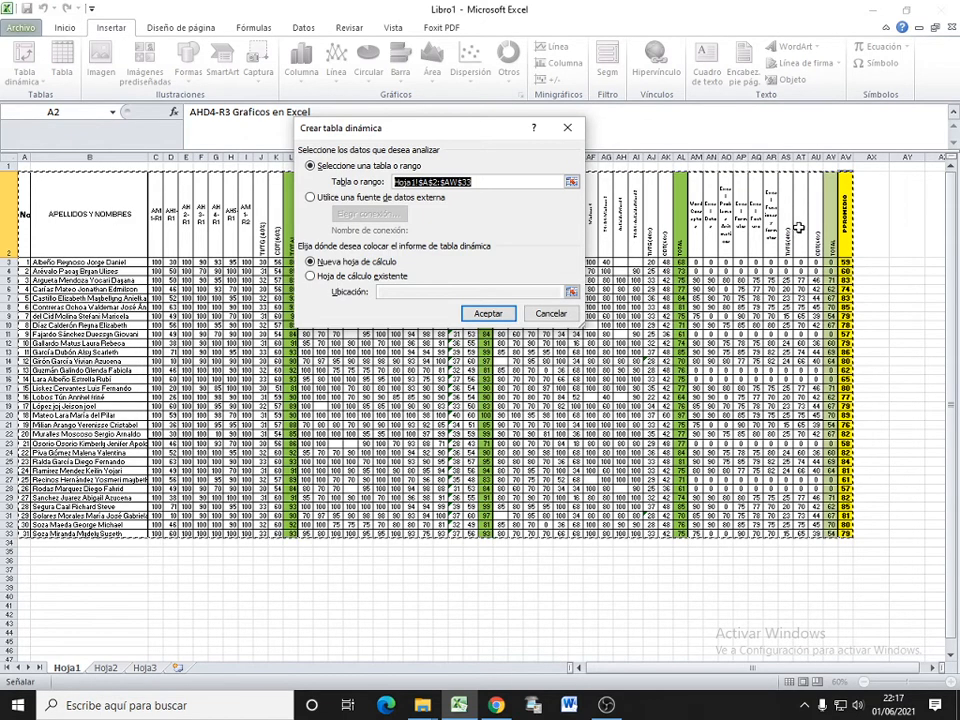
{"action": "left_click", "coordinate": [549, 315]}
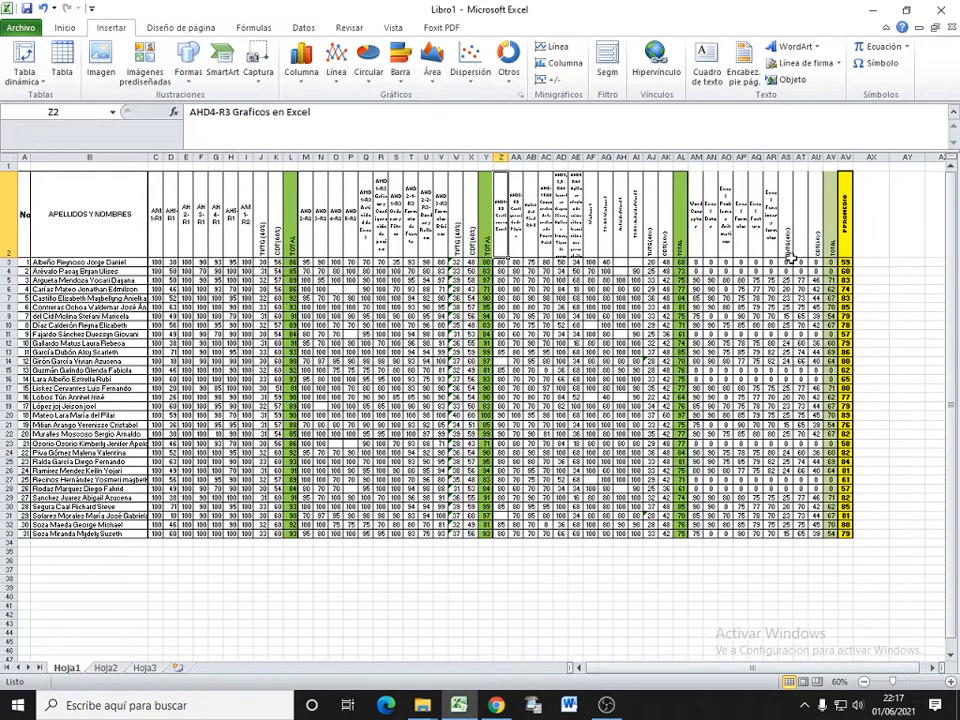
Step: Delete column AT, the grade column without a header label, from the table on Hoja1
{"action": "left_click", "coordinate": [801, 157]}
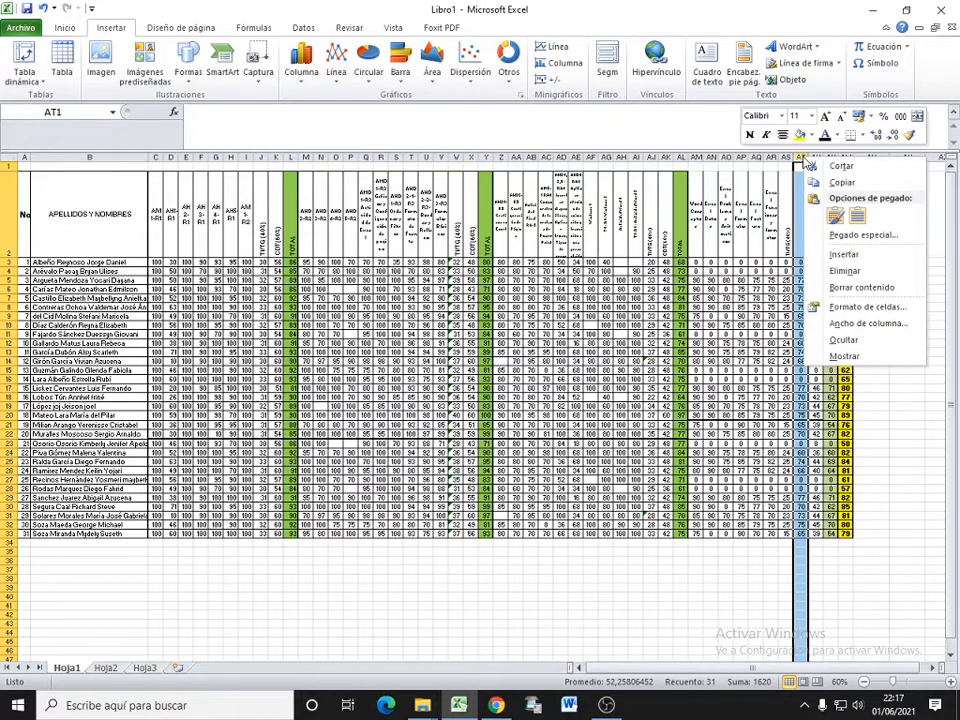
{"action": "left_click", "coordinate": [843, 270]}
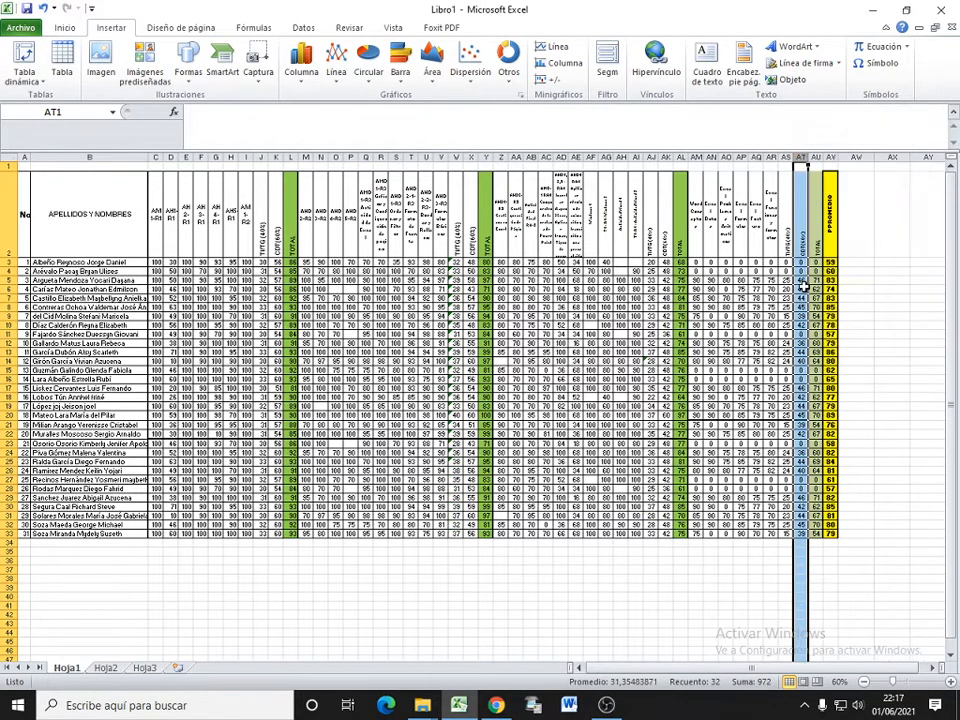
{"action": "left_click", "coordinate": [803, 287]}
{"action": "left_click", "coordinate": [797, 262]}
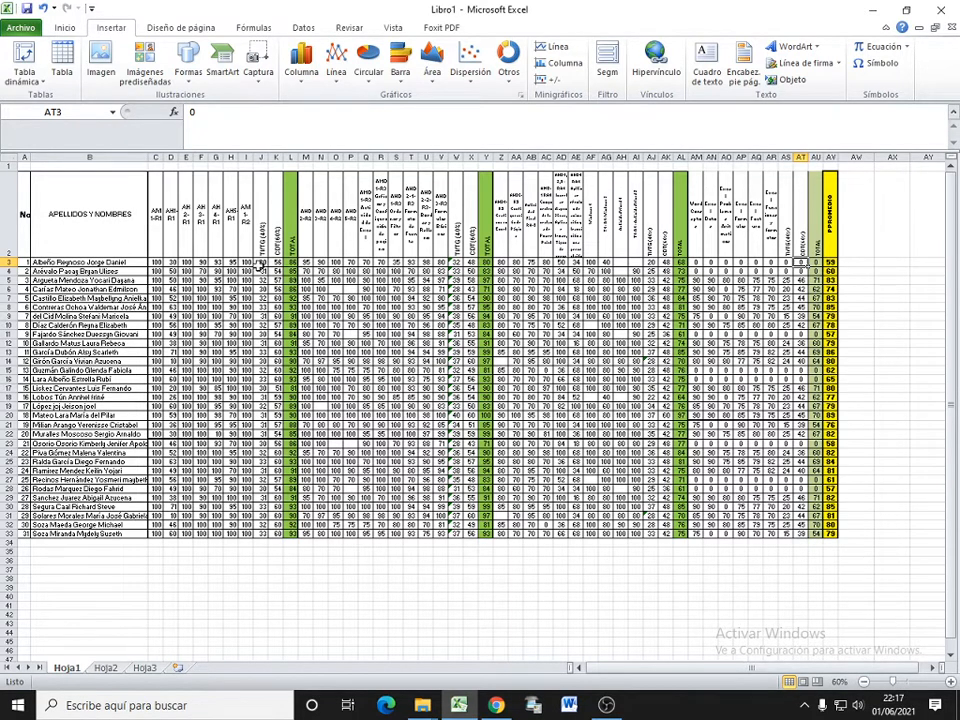
Step: Create a pivot table from the range Hoja1!$A$2:$AV$33, placed on the existing sheet Hoja2 at cell B3
{"action": "left_click", "coordinate": [350, 314]}
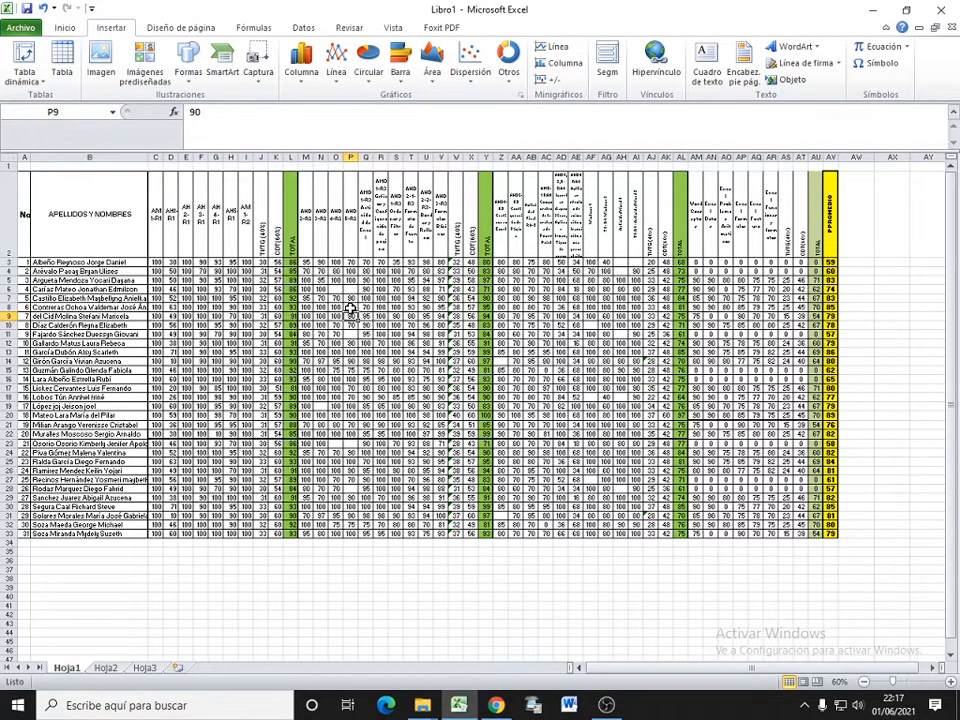
{"action": "left_click", "coordinate": [36, 80]}
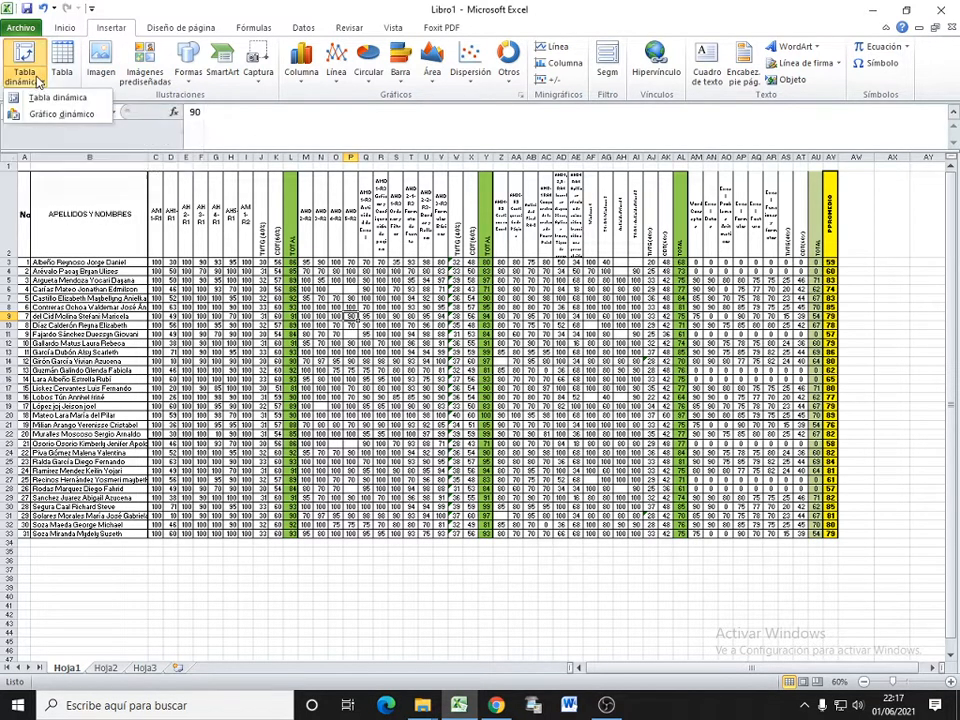
{"action": "left_click", "coordinate": [93, 104]}
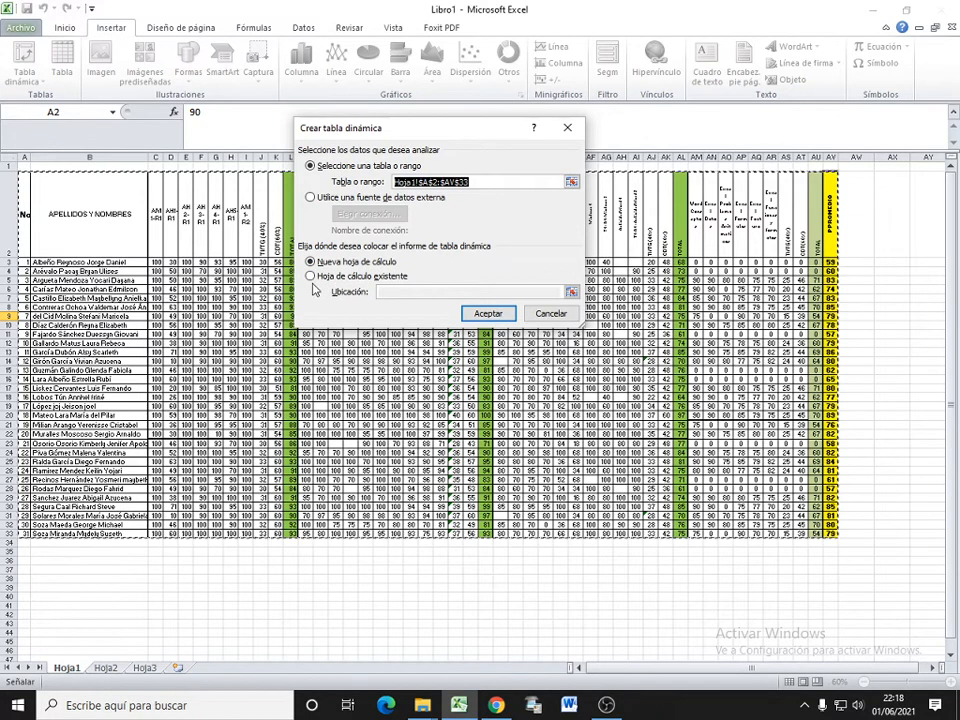
{"action": "left_click", "coordinate": [311, 277]}
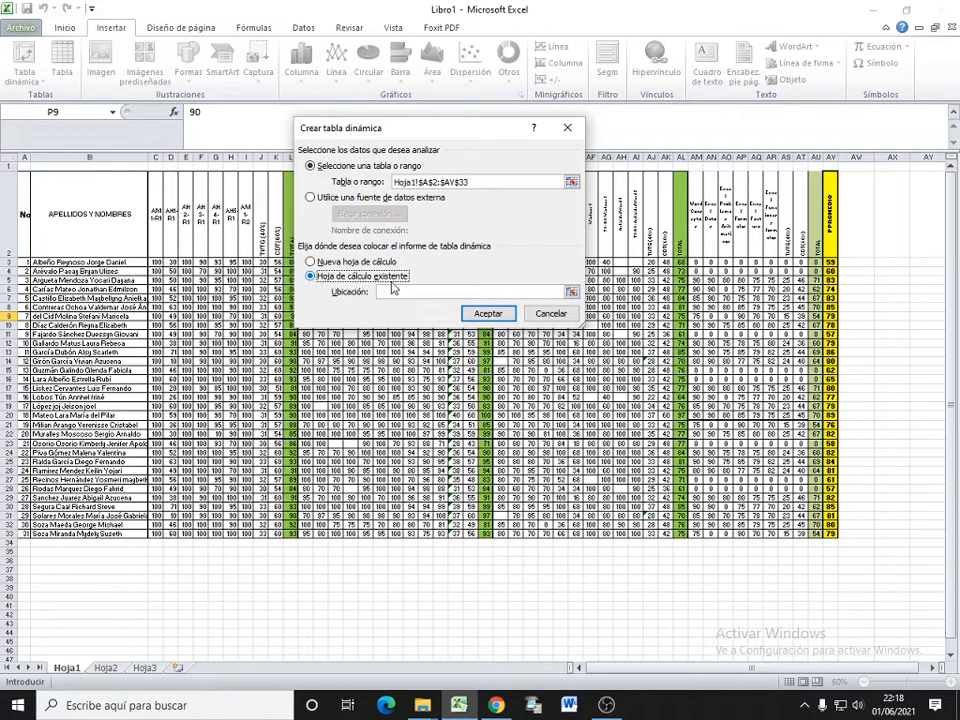
{"action": "left_click", "coordinate": [571, 292]}
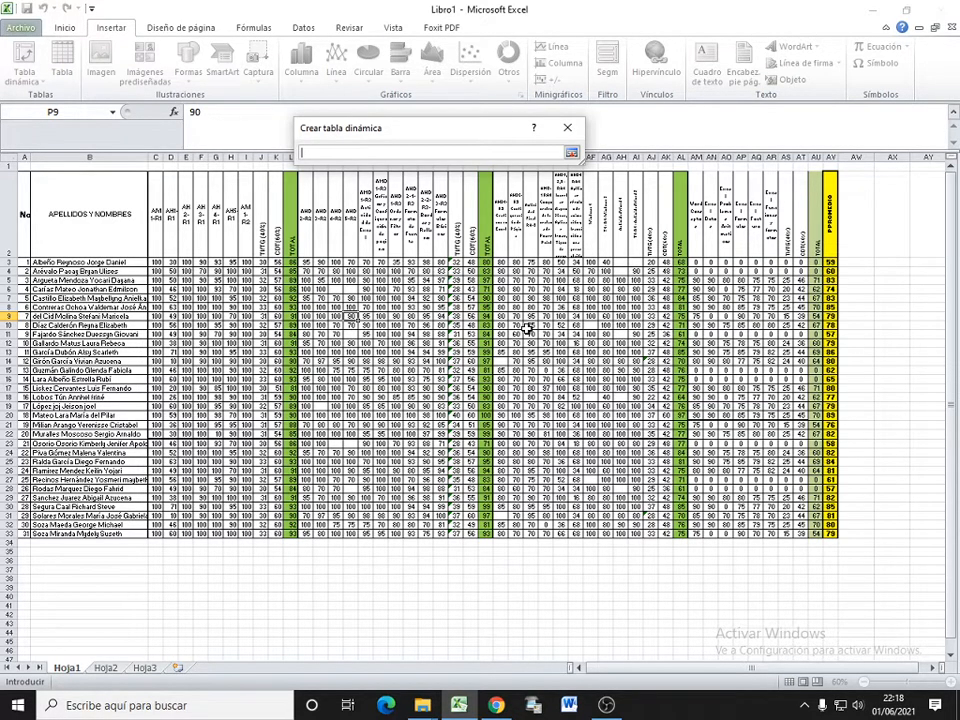
{"action": "left_click", "coordinate": [112, 669]}
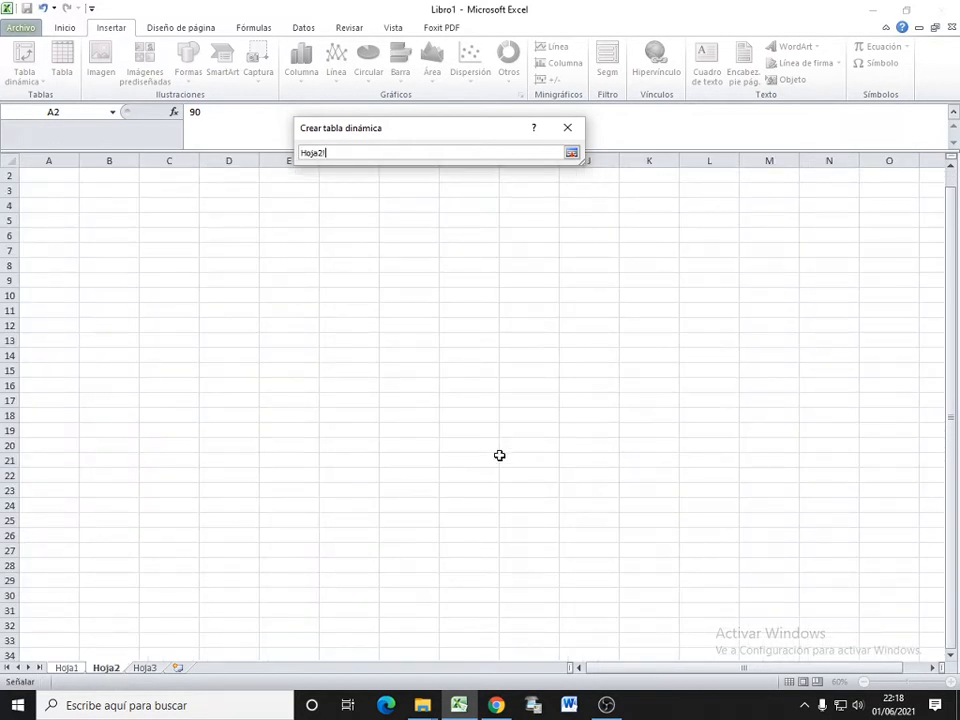
{"action": "left_click", "coordinate": [100, 191]}
{"action": "scroll", "coordinate": [128, 222], "scroll_direction": "up", "scroll_amount": 1}
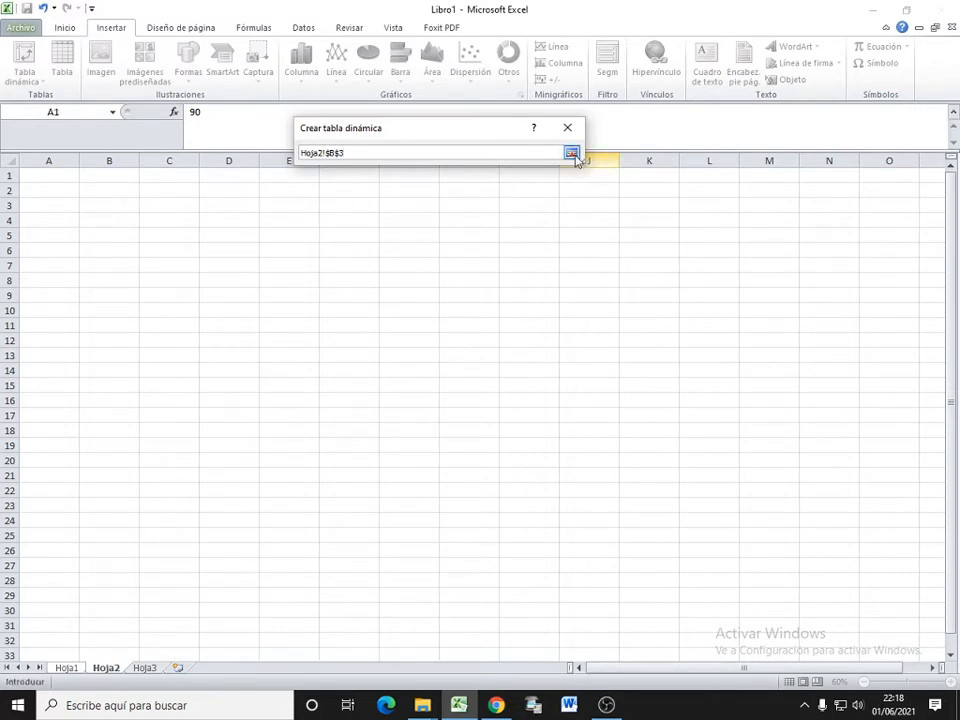
{"action": "left_click", "coordinate": [571, 153]}
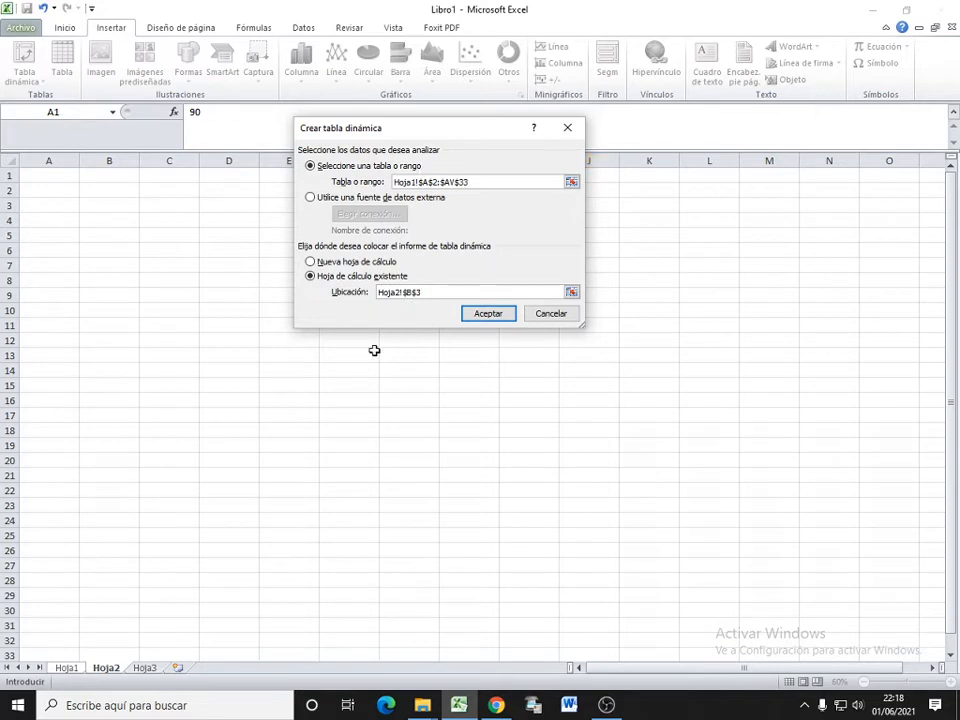
{"action": "left_click", "coordinate": [497, 316]}
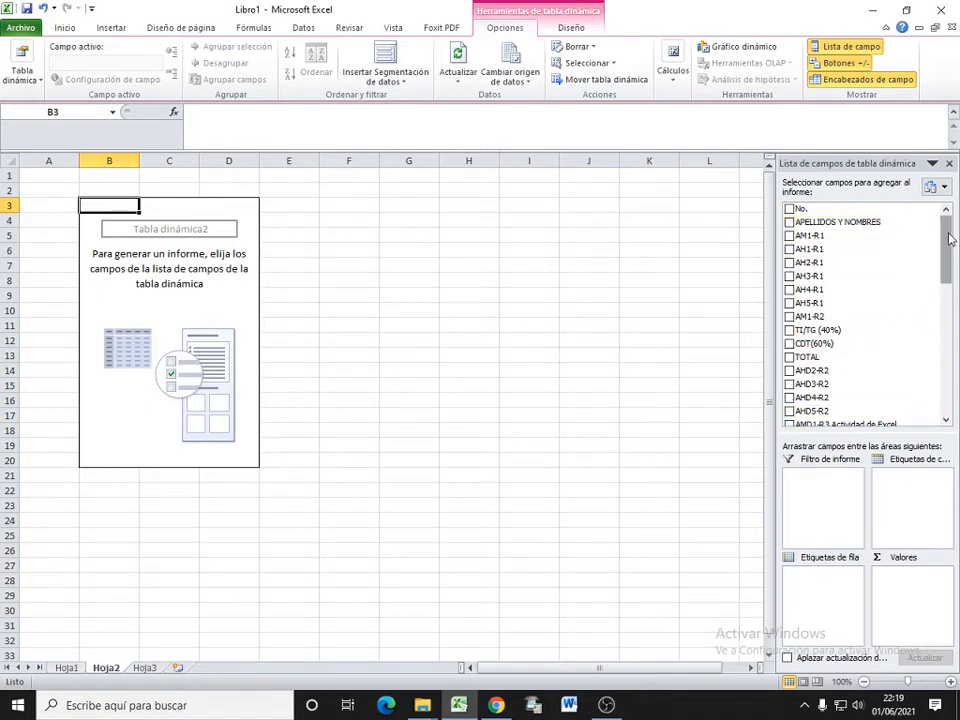
Step: Add the APELLIDOS Y NOMBRES field as the pivot table's row labels and review the listed students
{"action": "mouse_move", "coordinate": [946, 242]}
{"action": "left_mouse_down"}
{"action": "mouse_move", "coordinate": [946, 390]}
{"action": "mouse_move", "coordinate": [946, 225]}
{"action": "left_mouse_up"}
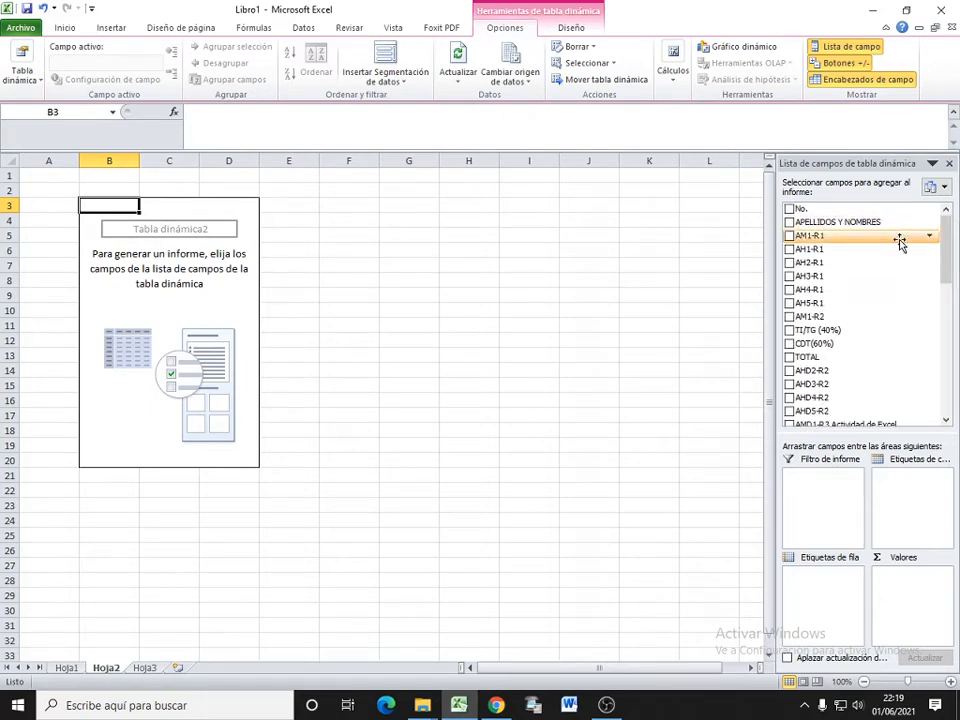
{"action": "left_click", "coordinate": [789, 223]}
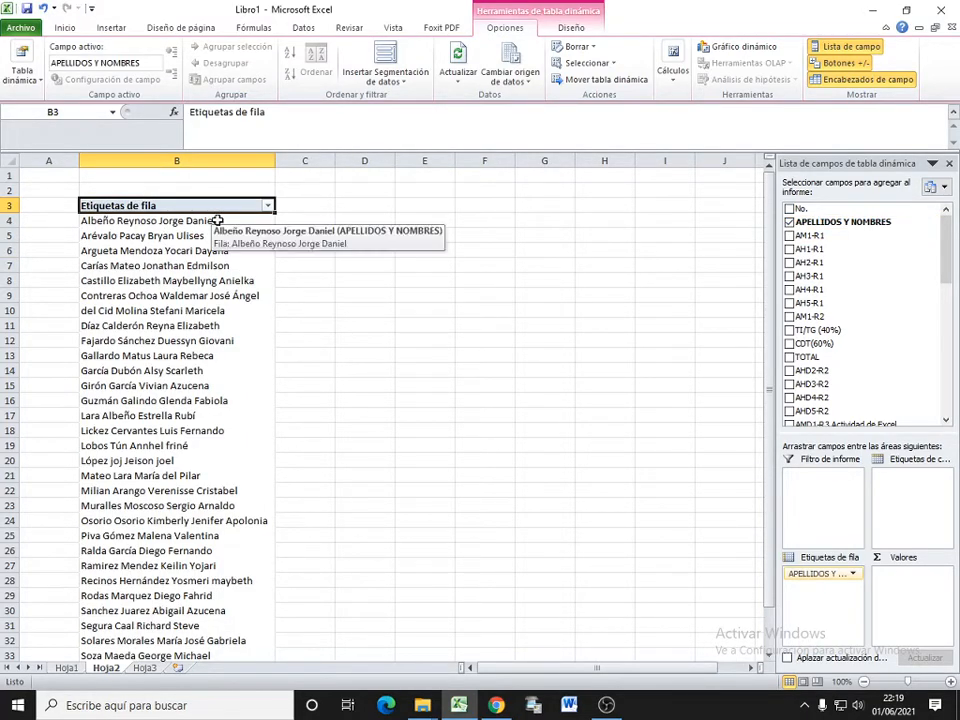
{"action": "scroll", "coordinate": [249, 342], "scroll_direction": "down", "scroll_amount": 1}
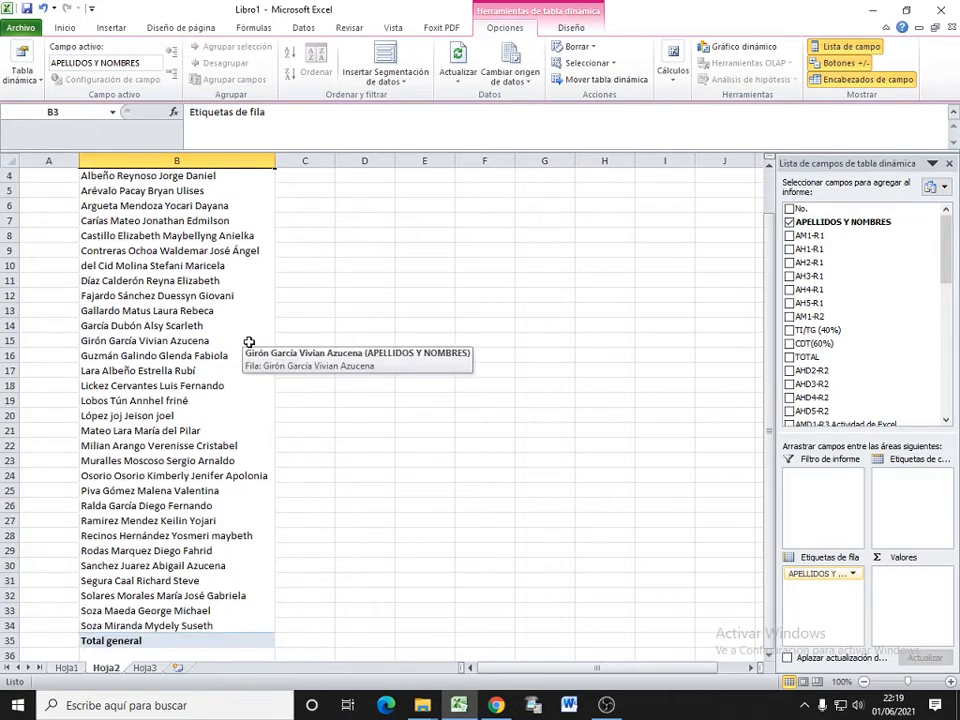
{"action": "scroll", "coordinate": [249, 342], "scroll_direction": "up", "scroll_amount": 1}
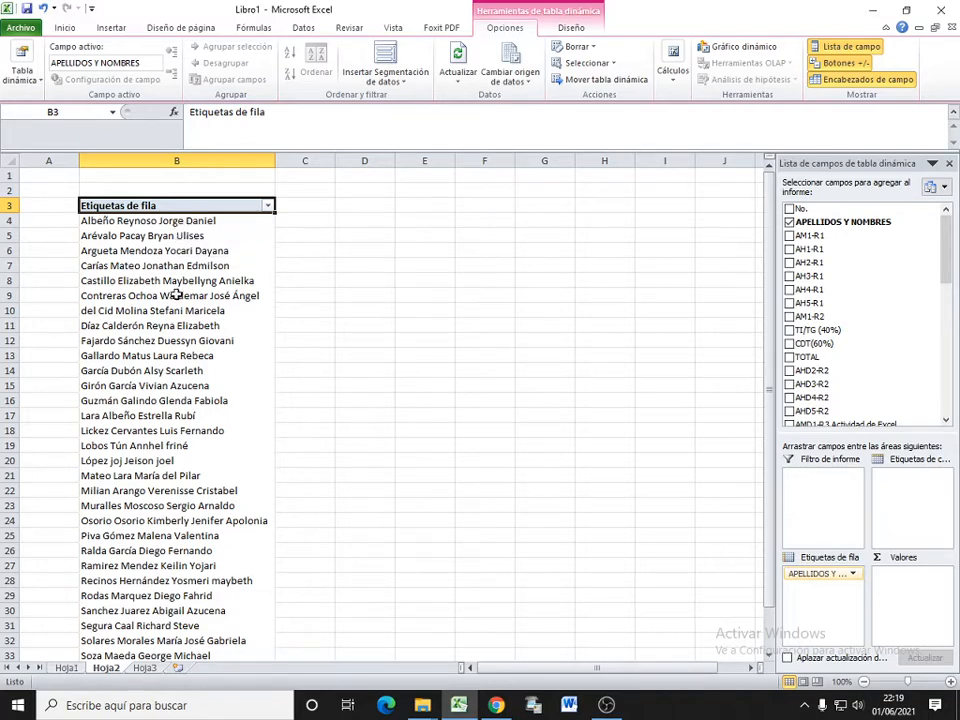
{"action": "scroll", "coordinate": [186, 286], "scroll_direction": "down", "scroll_amount": 6}
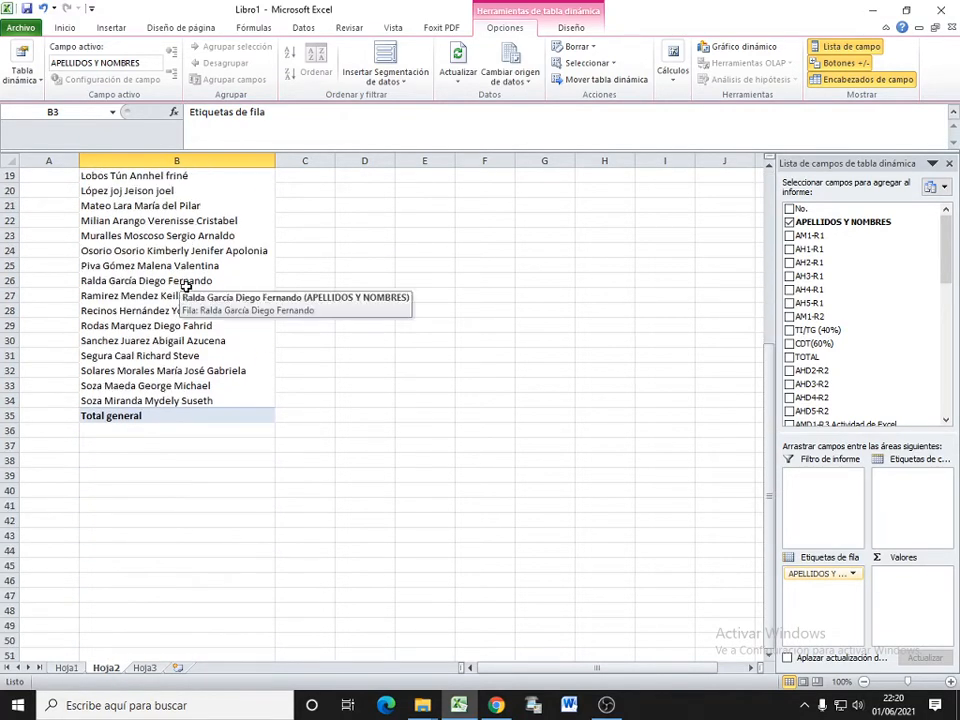
{"action": "scroll", "coordinate": [186, 286], "scroll_direction": "up", "scroll_amount": 6}
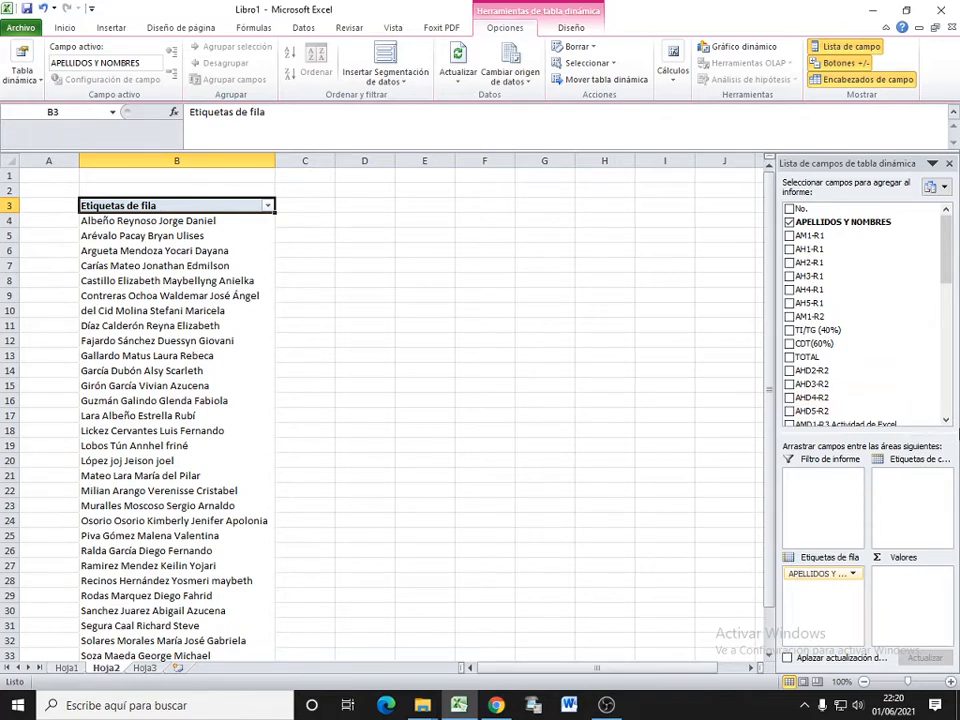
Step: Add the first TOTAL field and the first TI/TG (40%) field to the pivot table as summed values
{"action": "left_click", "coordinate": [790, 358]}
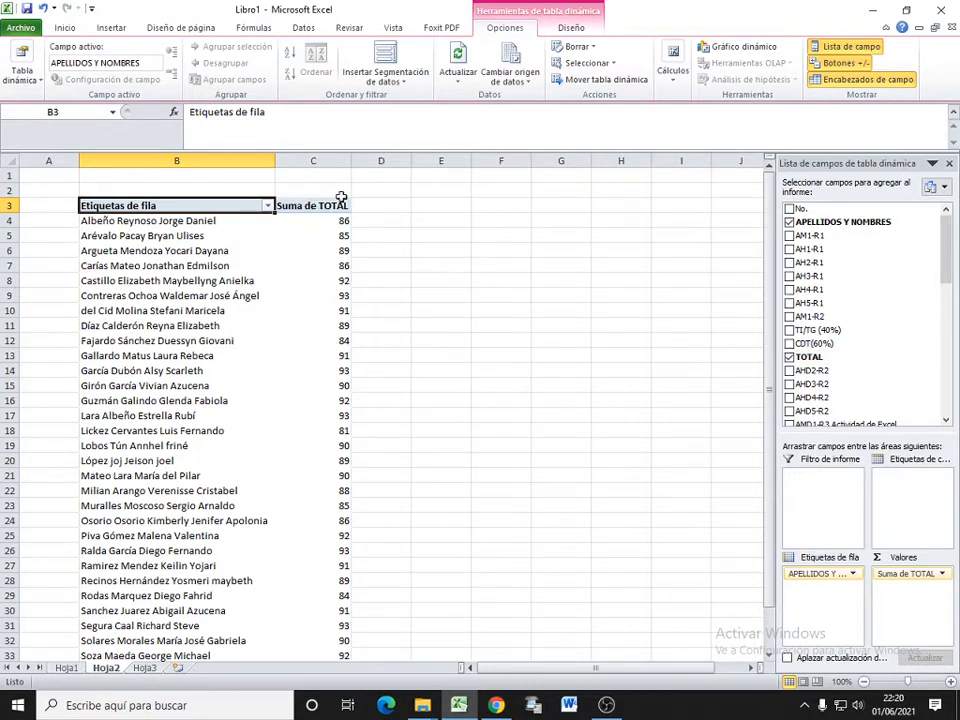
{"action": "mouse_move", "coordinate": [337, 316]}
{"action": "scroll", "coordinate": [378, 472], "scroll_direction": "down", "scroll_amount": 2}
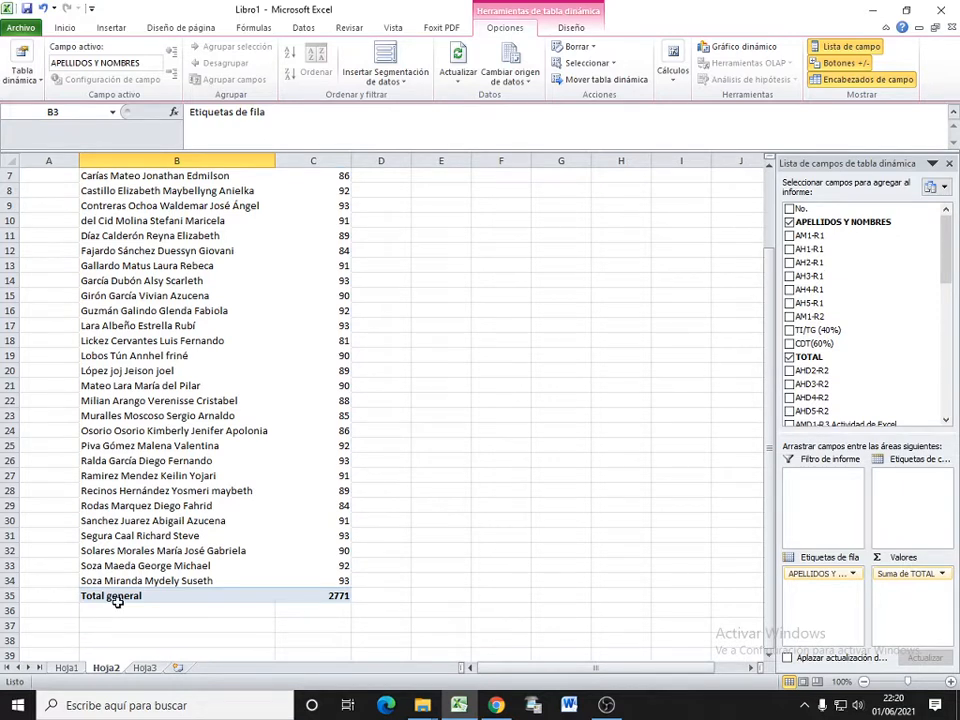
{"action": "left_click", "coordinate": [337, 597]}
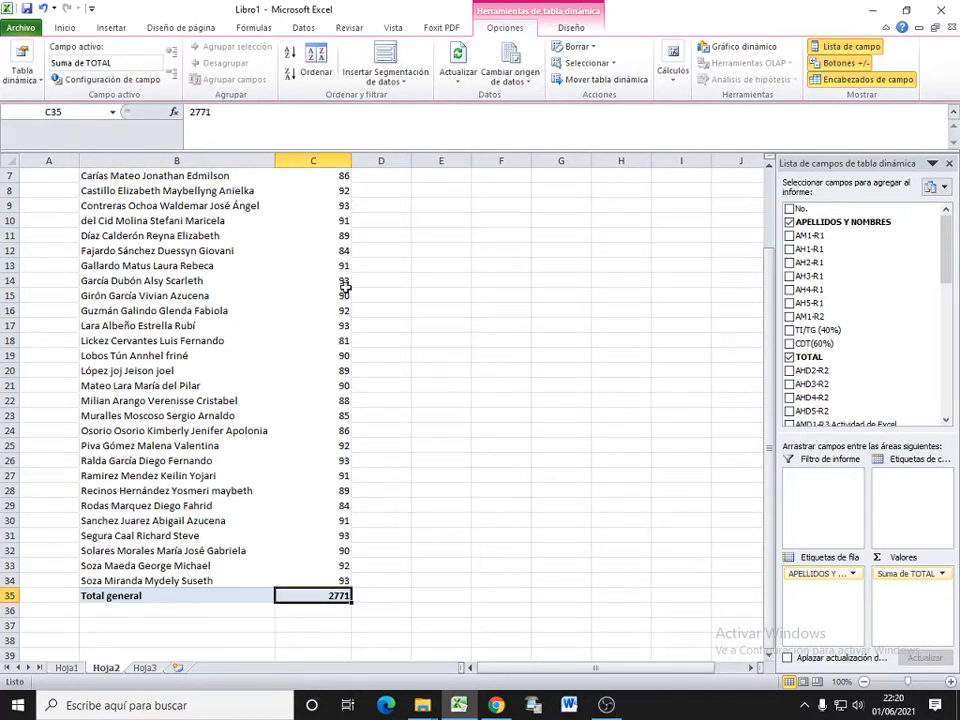
{"action": "scroll", "coordinate": [151, 210], "scroll_direction": "up", "scroll_amount": 2}
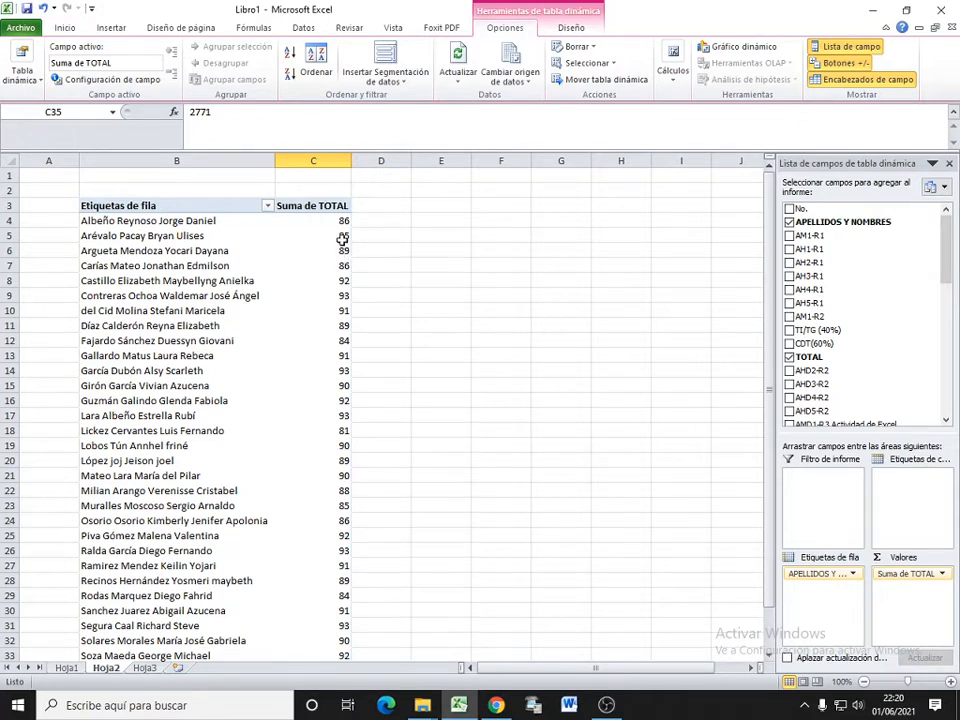
{"action": "mouse_move", "coordinate": [342, 238]}
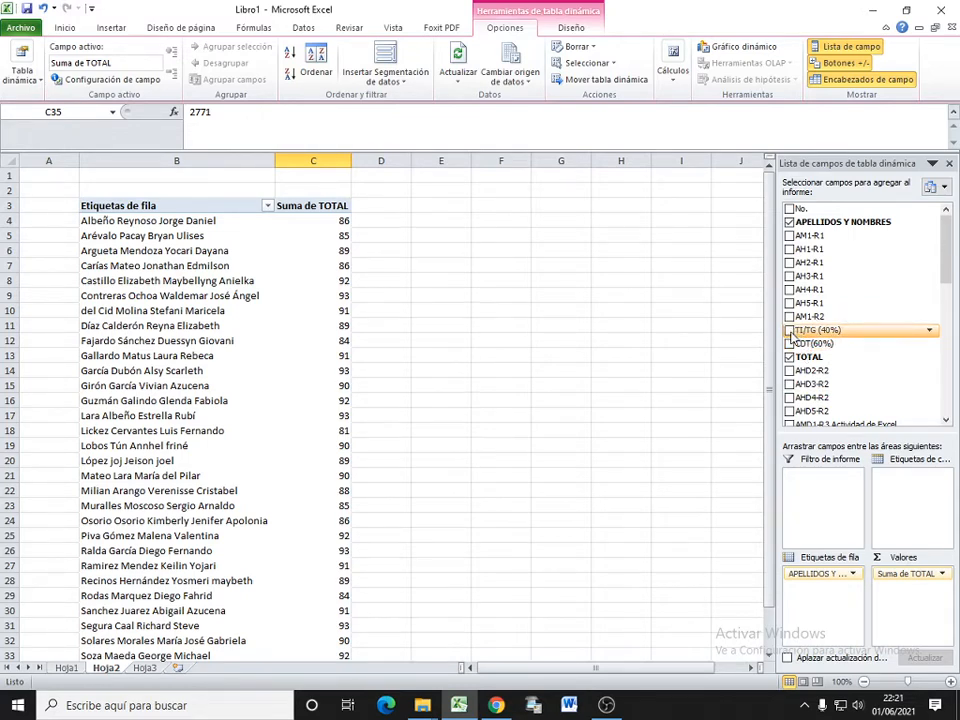
{"action": "left_click", "coordinate": [790, 331]}
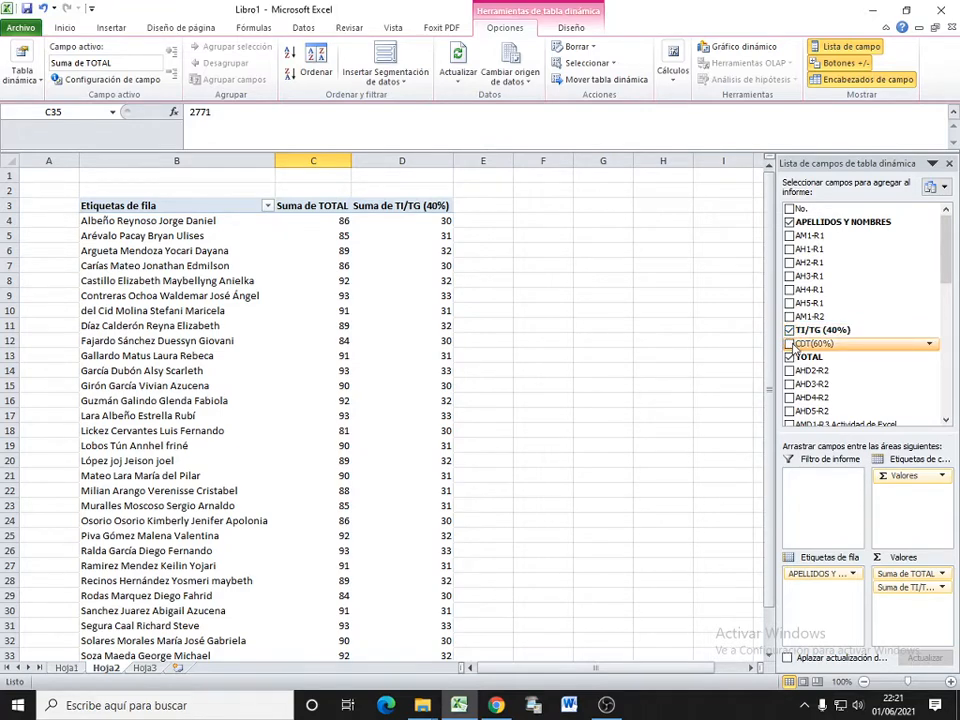
Step: Add the CDT(60%) field to the pivot table as summed values and check the grand totals of the TI/TG (40%) and CDT(60%) columns
{"action": "left_click", "coordinate": [790, 344]}
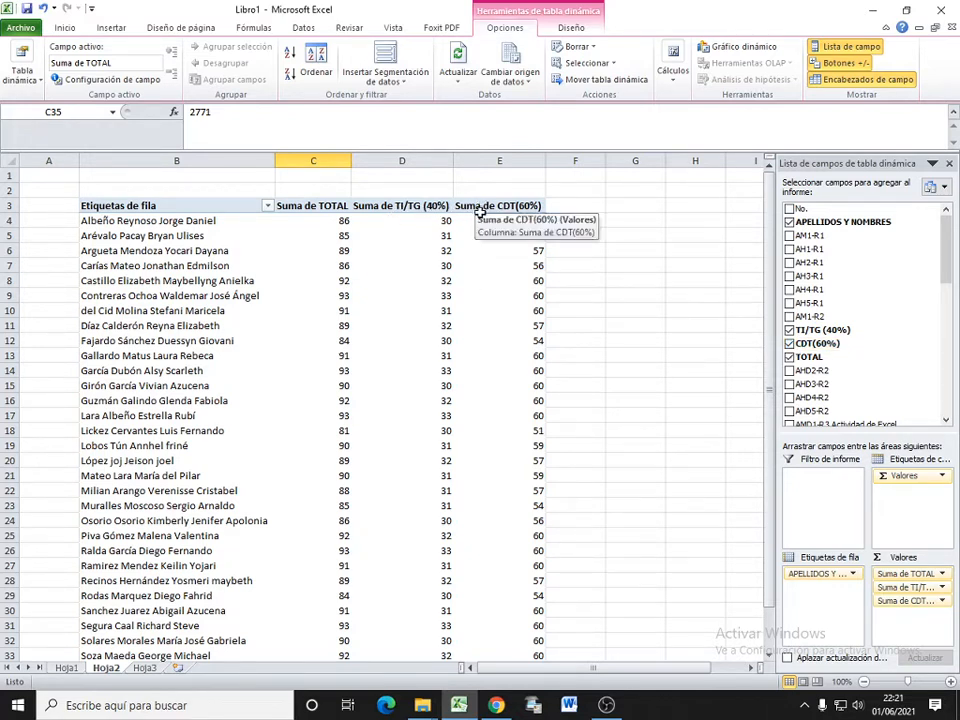
{"action": "scroll", "coordinate": [540, 272], "scroll_direction": "down", "scroll_amount": 2}
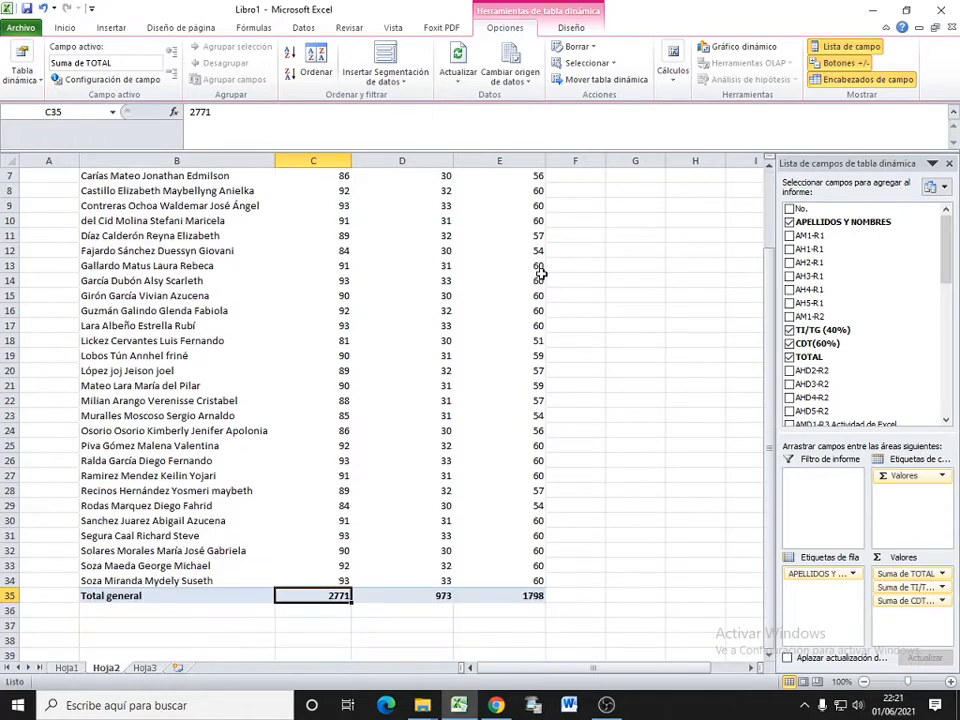
{"action": "left_click", "coordinate": [409, 596]}
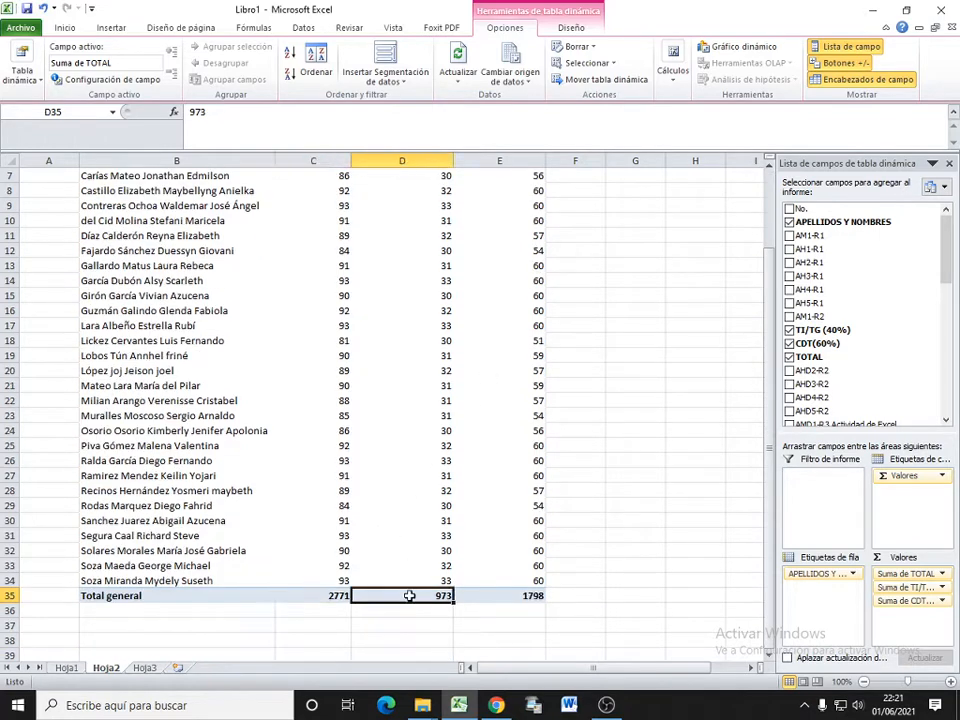
{"action": "left_click", "coordinate": [481, 596]}
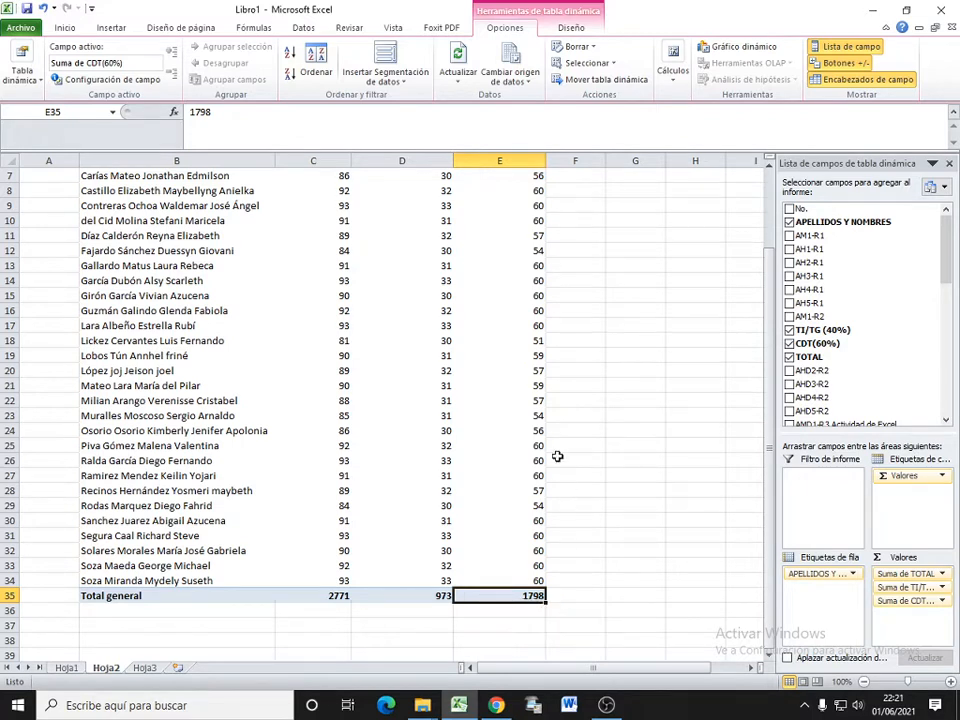
{"action": "scroll", "coordinate": [555, 440], "scroll_direction": "up", "scroll_amount": 2}
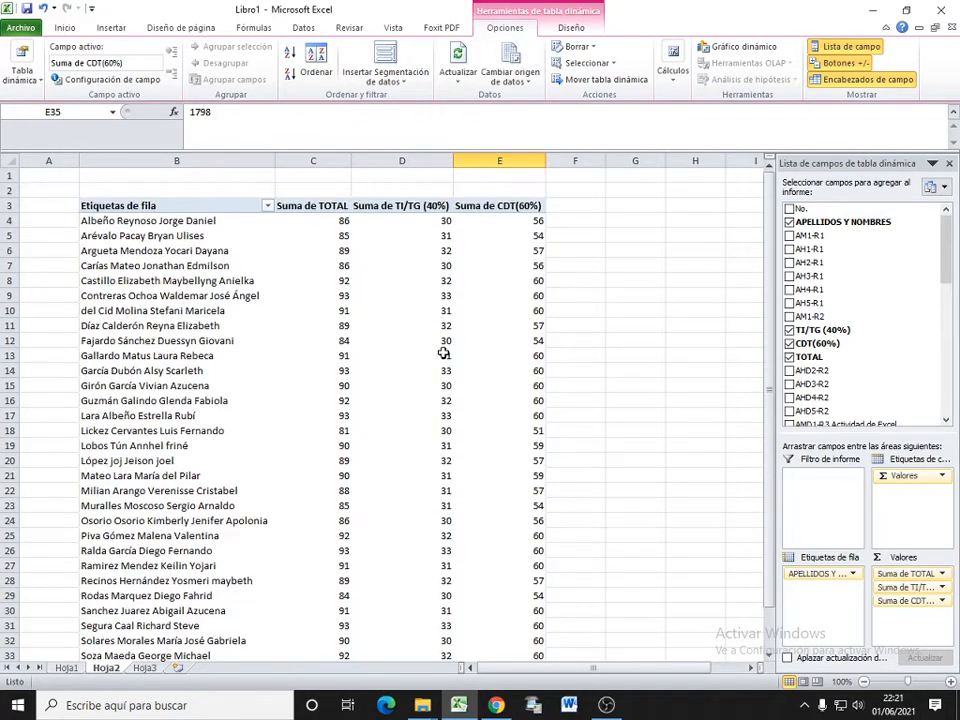
Step: Replace the pivot table's TOTAL, CDT(60%) and TI/TG (40%) values with the AH1-R1, AH2-R1 and AH5-R1 fields
{"action": "left_click", "coordinate": [790, 357]}
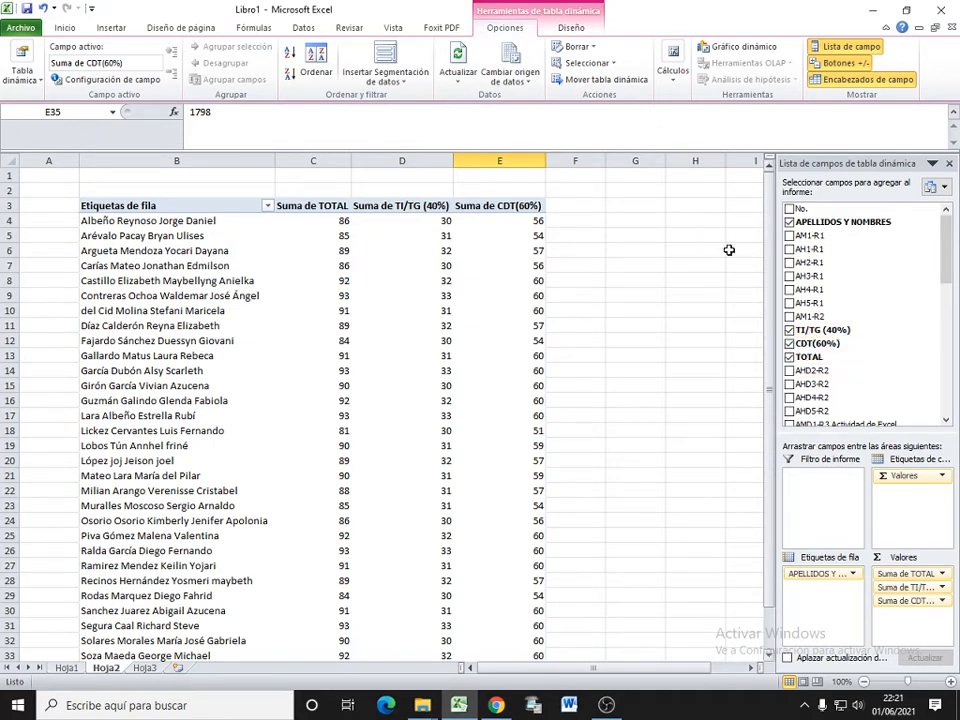
{"action": "left_click", "coordinate": [790, 357]}
{"action": "left_click", "coordinate": [790, 344]}
{"action": "left_click", "coordinate": [790, 331]}
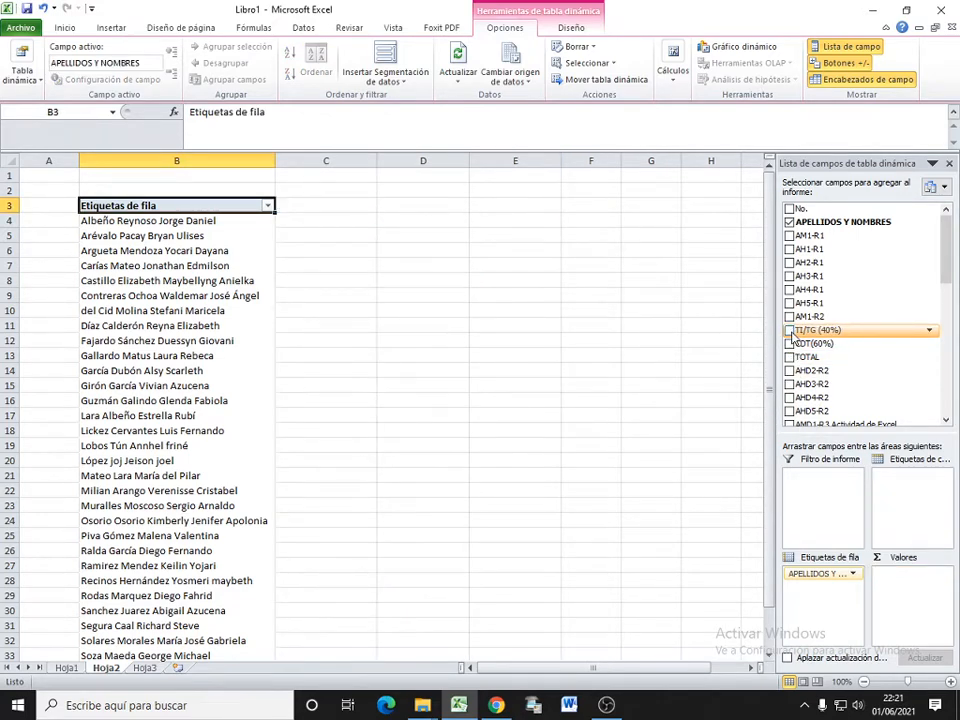
{"action": "left_click", "coordinate": [790, 249]}
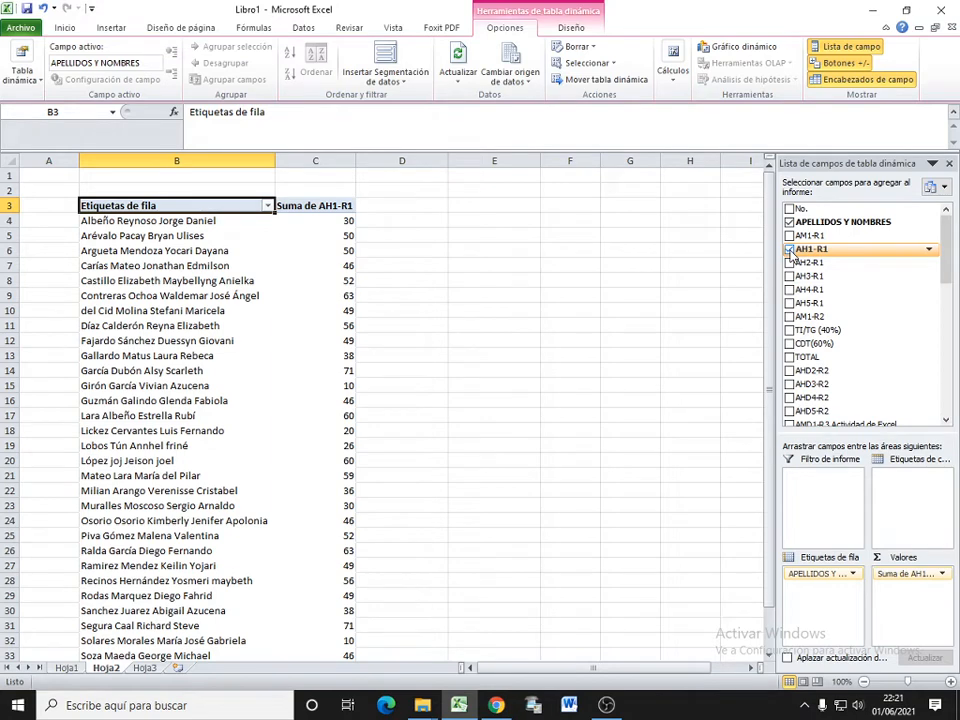
{"action": "left_click", "coordinate": [790, 262]}
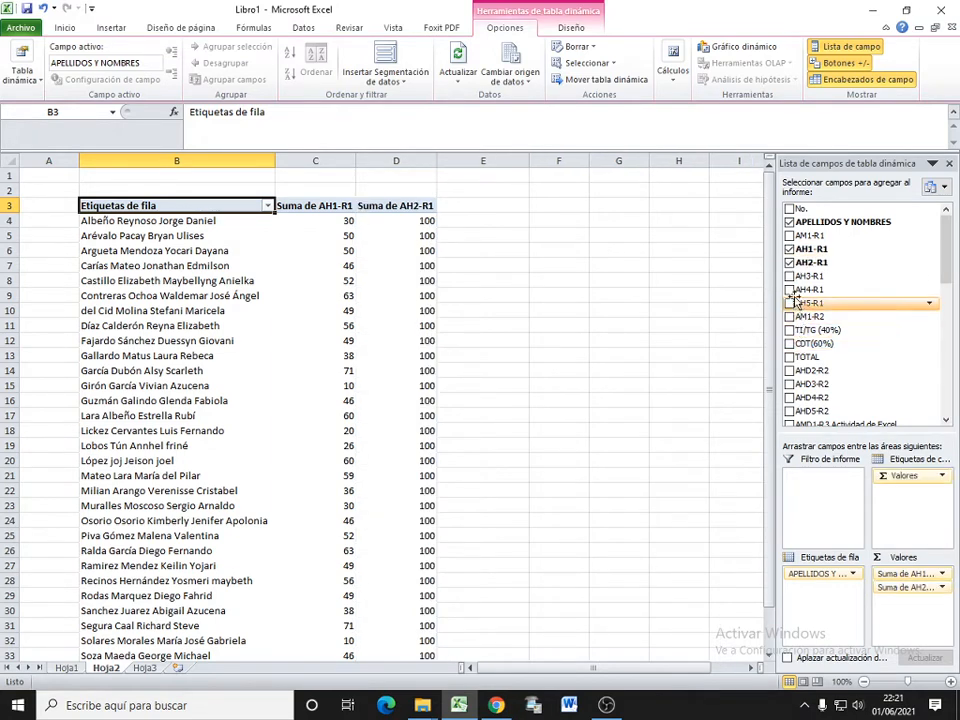
{"action": "left_click", "coordinate": [790, 303]}
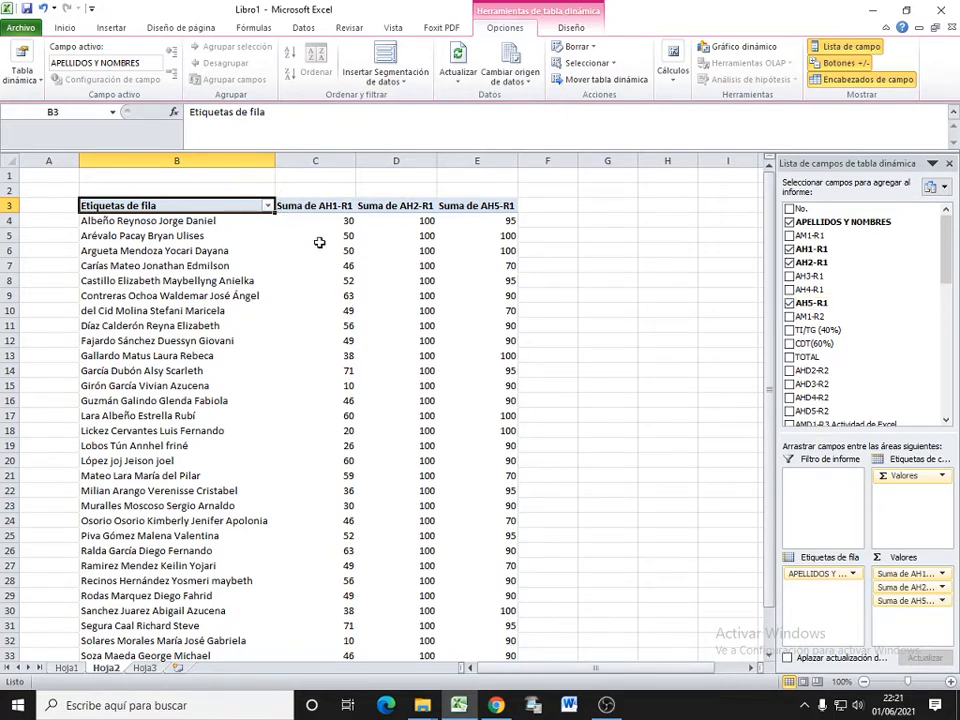
Step: Review the summed AH1-R1, AH2-R1 and AH5-R1 grades for all students, down to the grand total row
{"action": "mouse_move", "coordinate": [383, 280]}
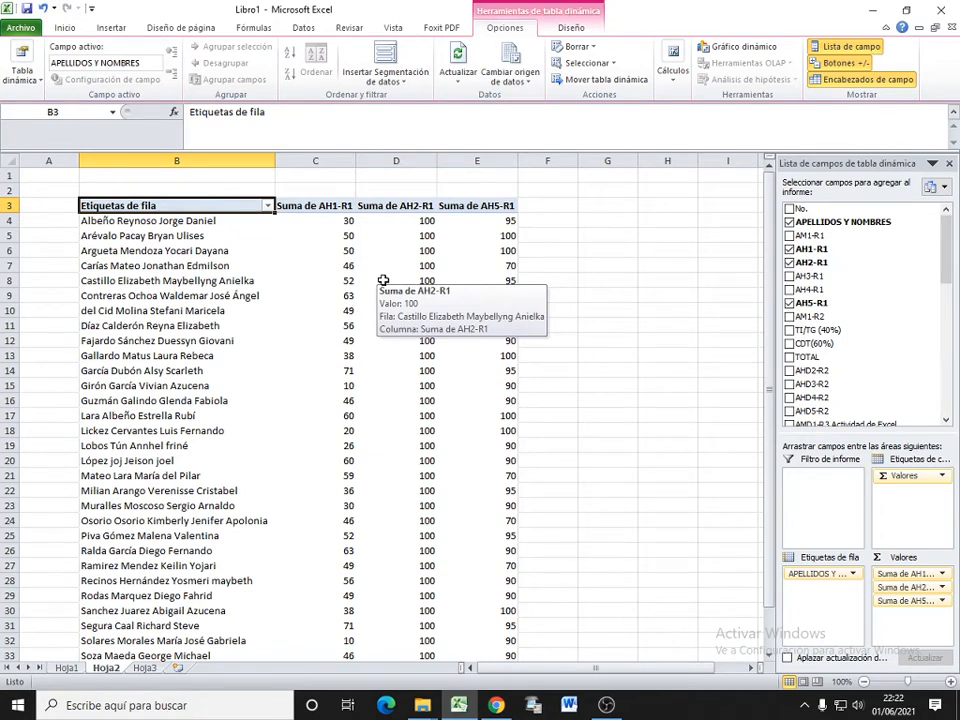
{"action": "mouse_move", "coordinate": [413, 318]}
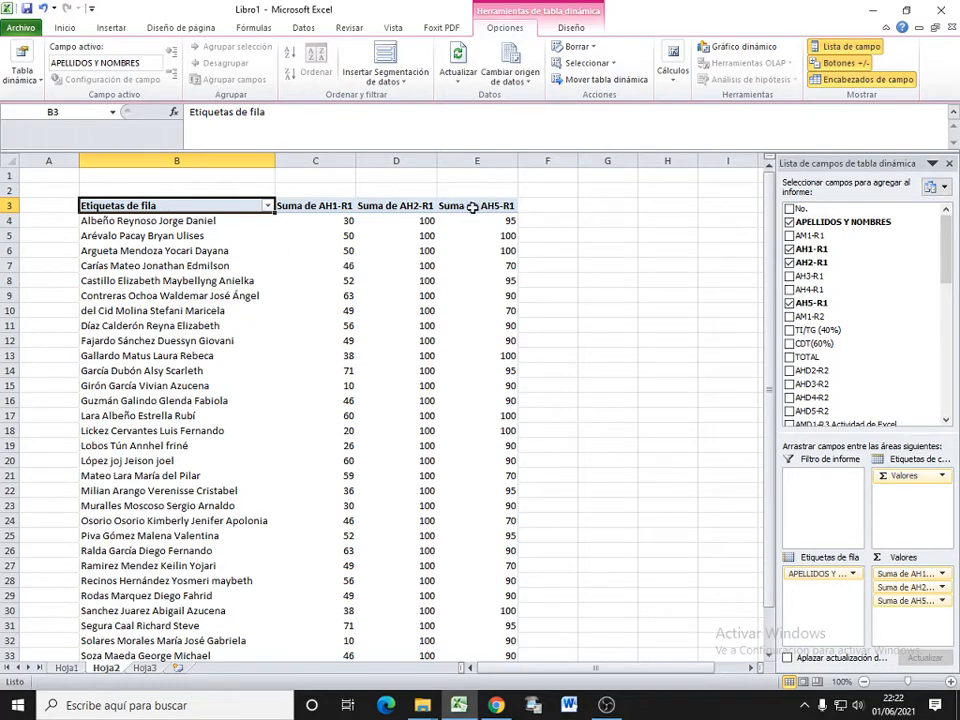
{"action": "scroll", "coordinate": [484, 327], "scroll_direction": "down", "scroll_amount": 2}
{"action": "mouse_move", "coordinate": [486, 326]}
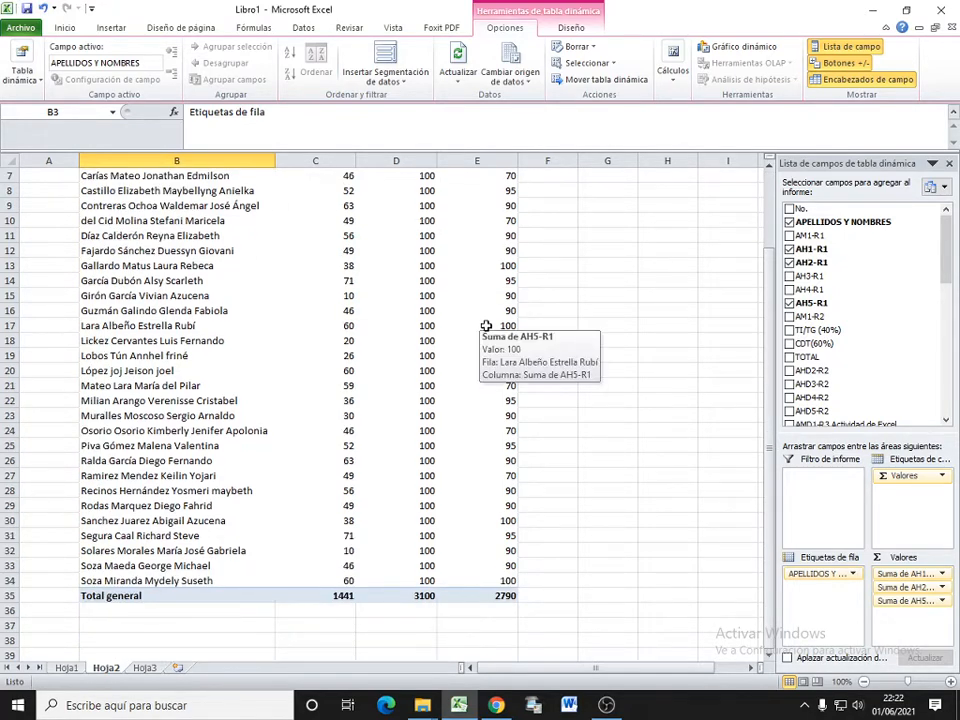
{"action": "scroll", "coordinate": [379, 321], "scroll_direction": "up", "scroll_amount": 2}
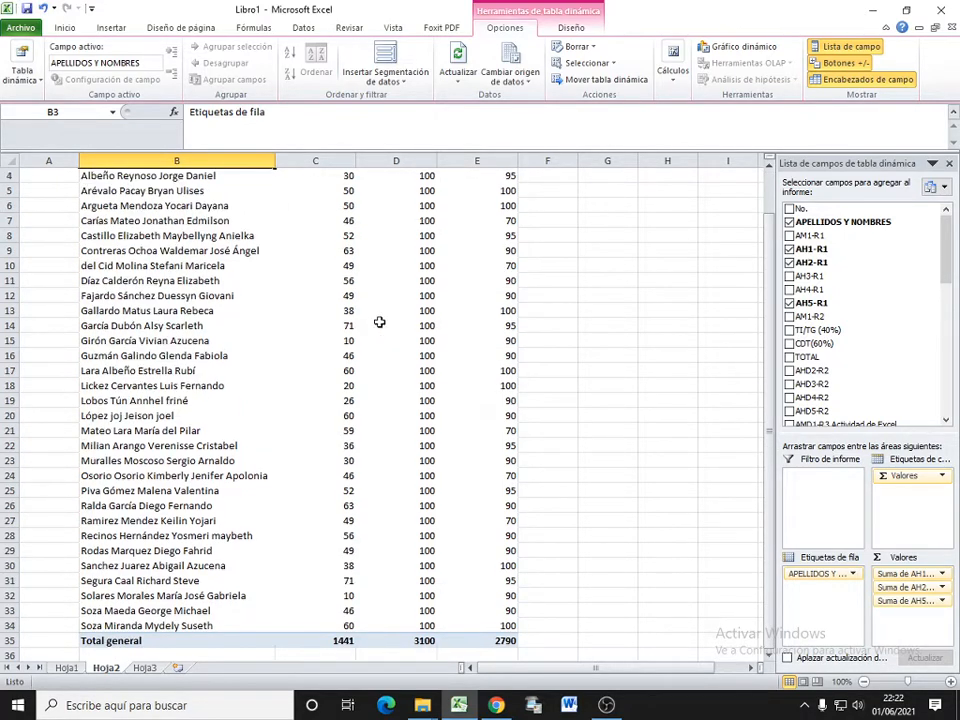
{"action": "scroll", "coordinate": [440, 268], "scroll_direction": "down", "scroll_amount": 3}
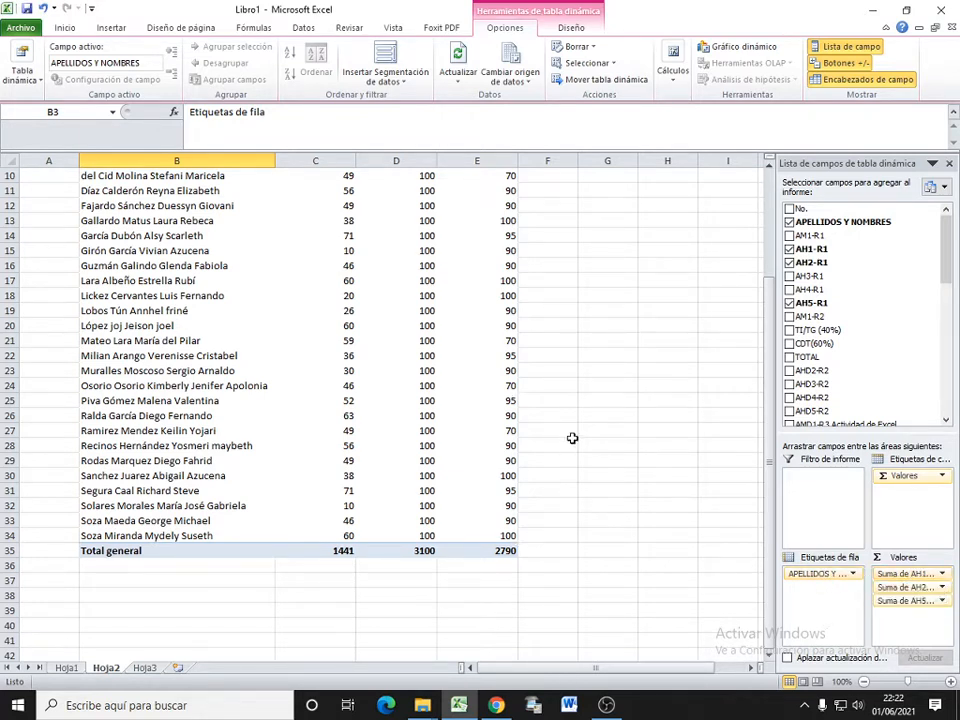
{"action": "scroll", "coordinate": [565, 440], "scroll_direction": "up", "scroll_amount": 3}
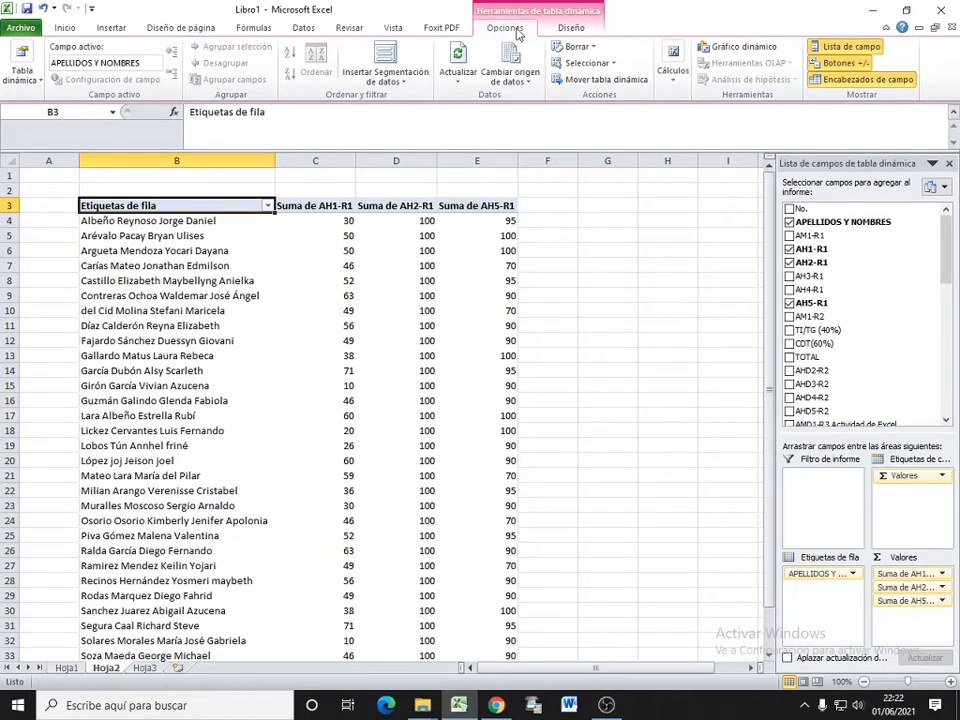
Step: Insert a 3D clustered column pivot chart (Columna agrupada 3D) based on the pivot table on Hoja2
{"action": "left_click", "coordinate": [568, 30]}
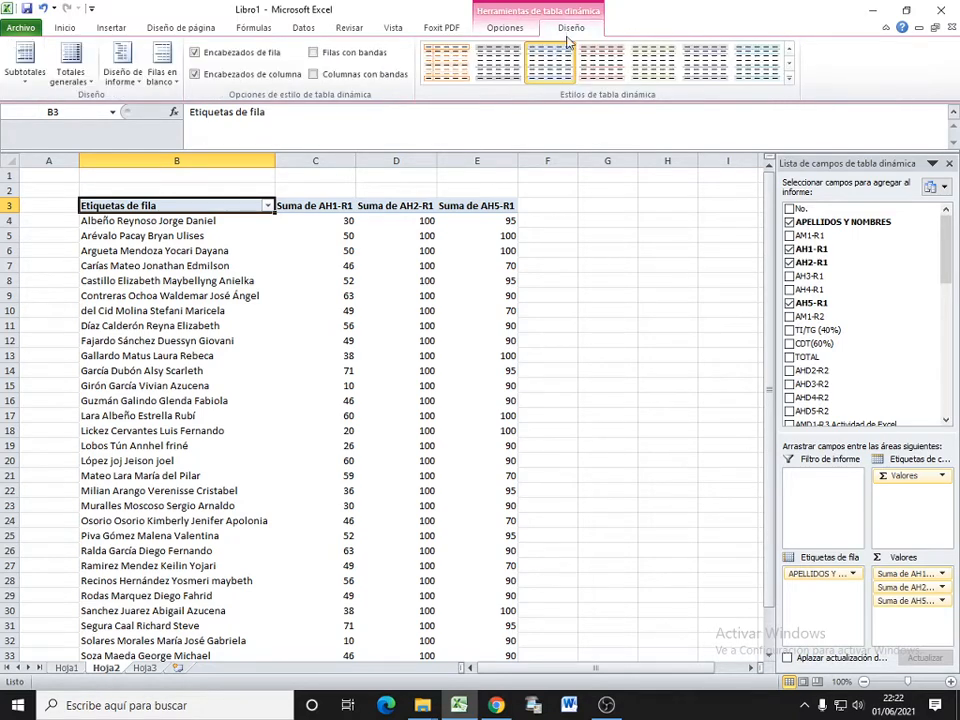
{"action": "left_click", "coordinate": [504, 29]}
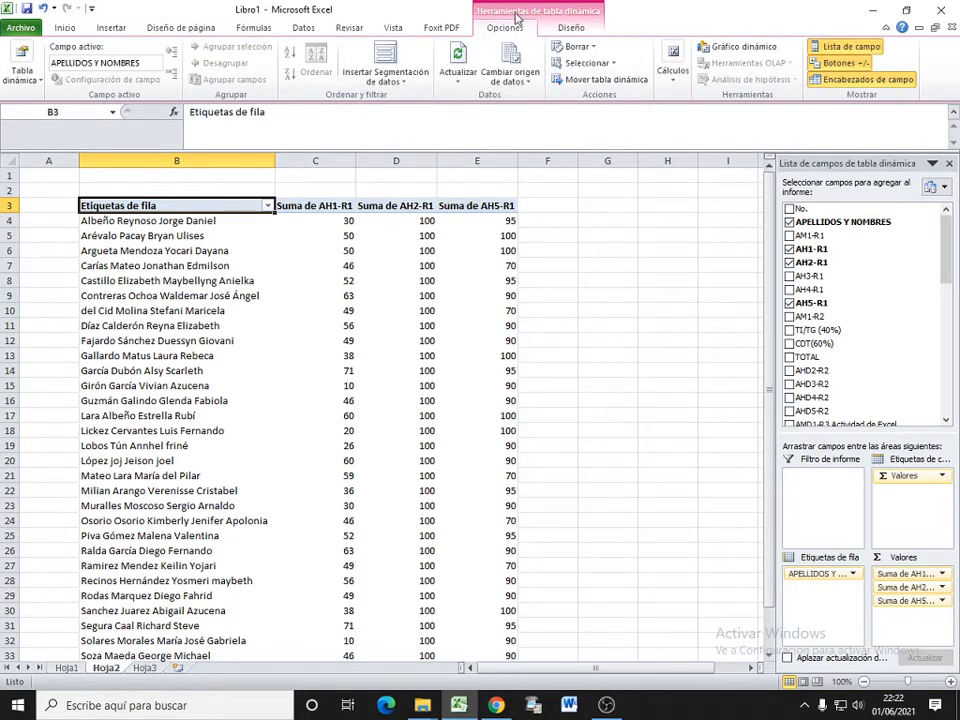
{"action": "left_click", "coordinate": [745, 50]}
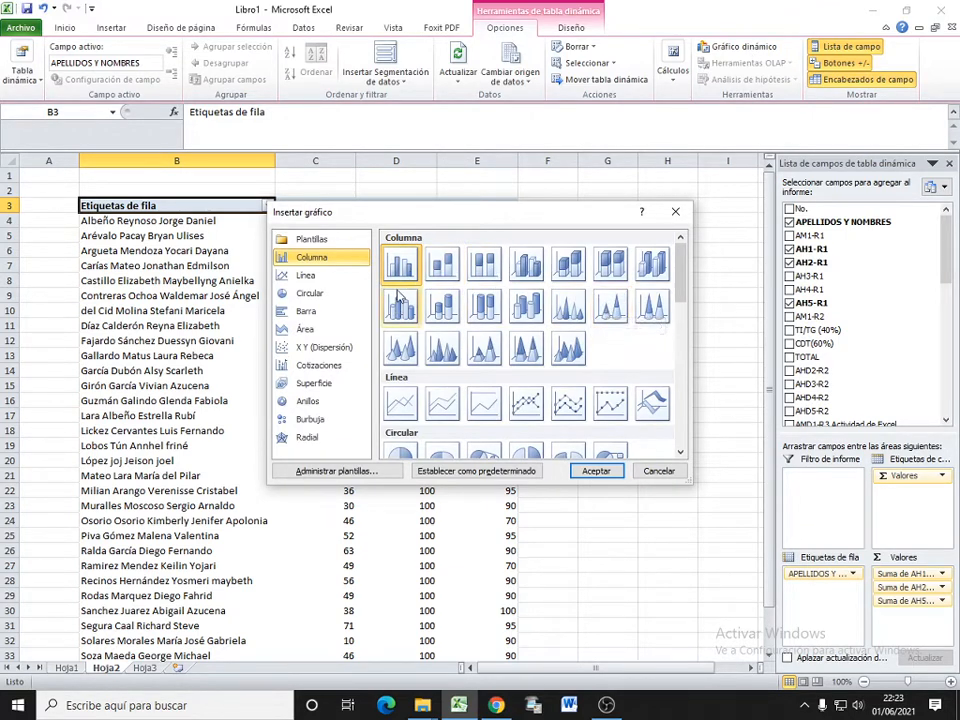
{"action": "left_click", "coordinate": [538, 266]}
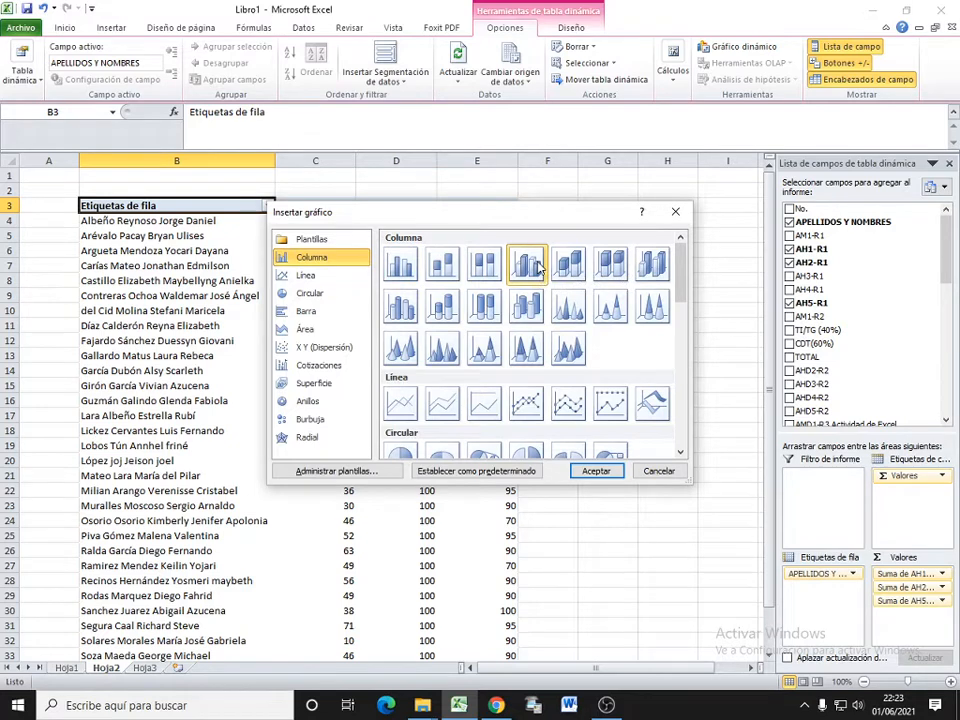
{"action": "left_click", "coordinate": [597, 472]}
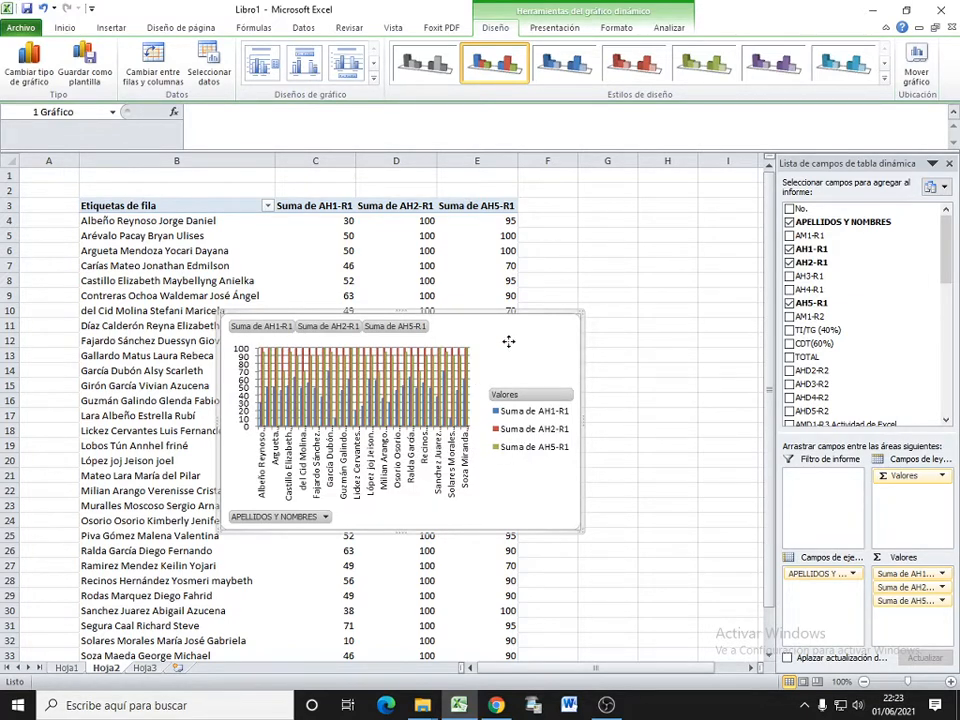
Step: Reposition the pivot chart on Hoja2, first beside the pivot table and finally over its value columns from about row 6 to 20
{"action": "left_click_drag", "start_coordinate": [508, 341], "coordinate": [179, 412]}
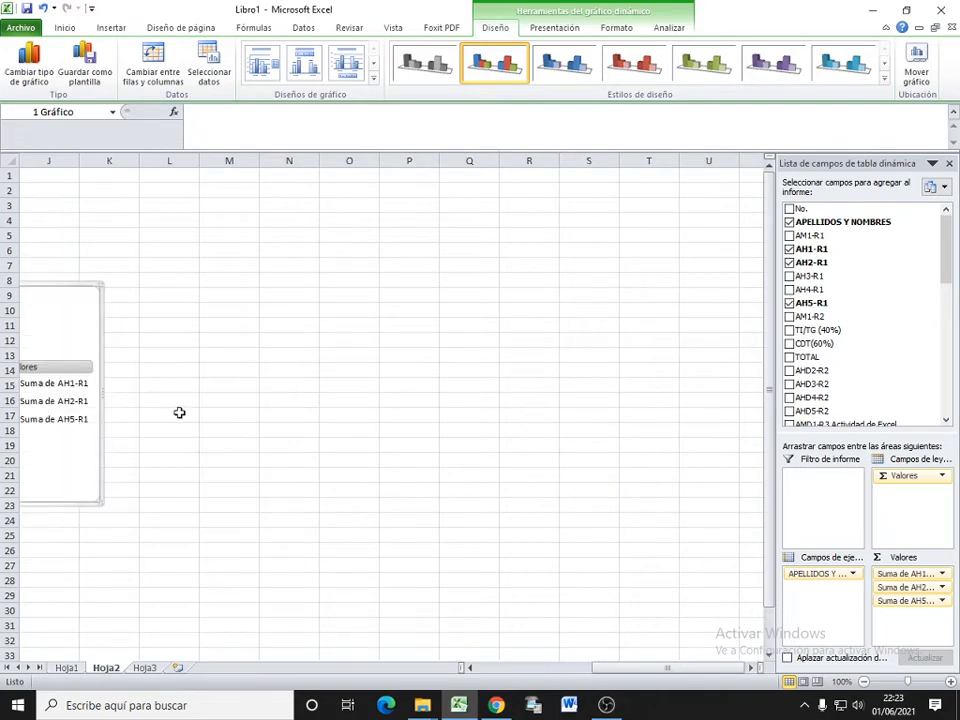
{"action": "left_click_drag", "start_coordinate": [619, 667], "coordinate": [503, 690]}
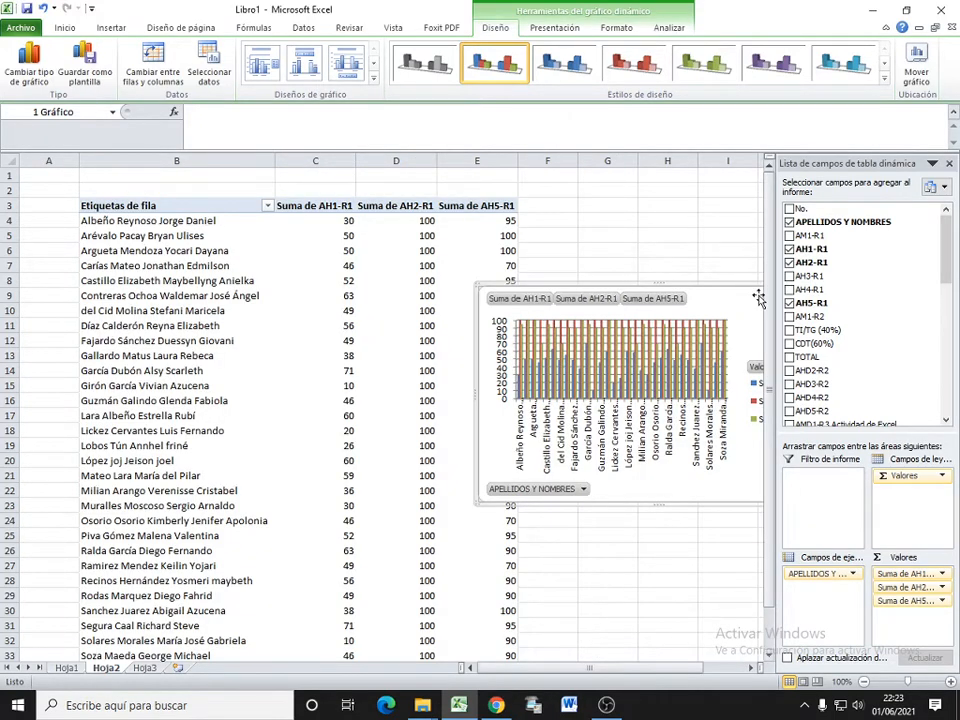
{"action": "left_click_drag", "start_coordinate": [759, 298], "coordinate": [444, 276]}
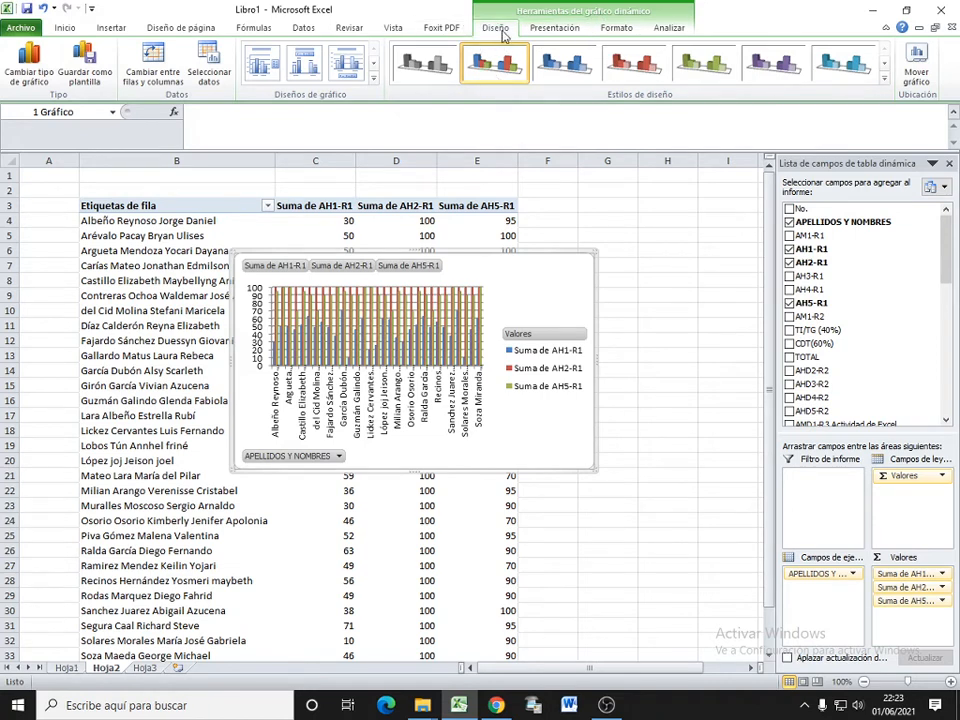
Step: Move the pivot chart from Hoja2 to a new chart sheet named Gráfico1
{"action": "left_click", "coordinate": [917, 62]}
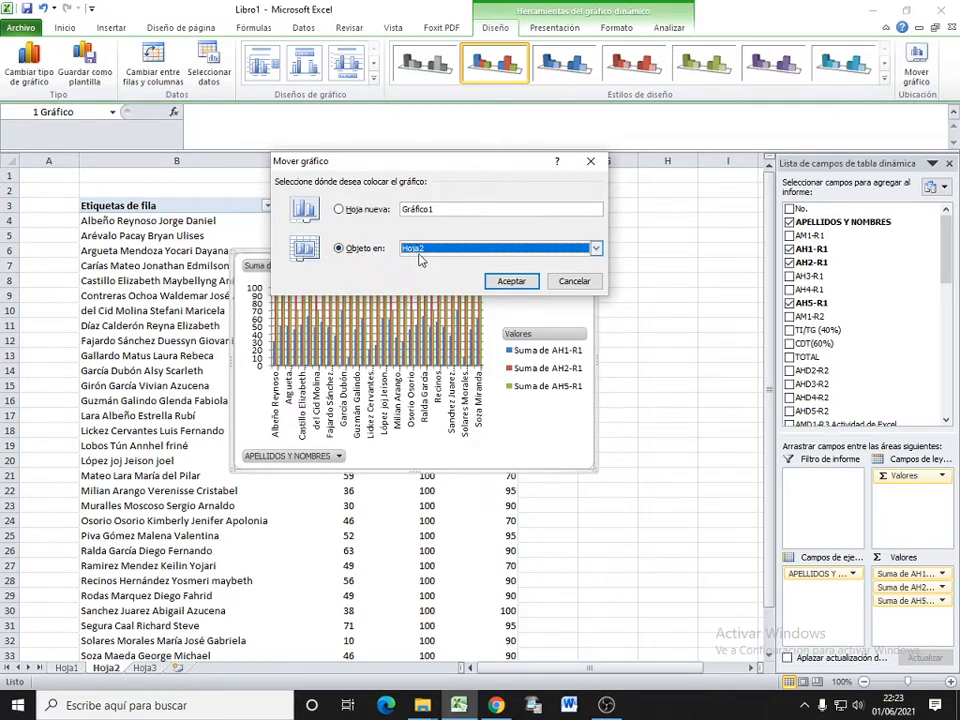
{"action": "left_click", "coordinate": [597, 249]}
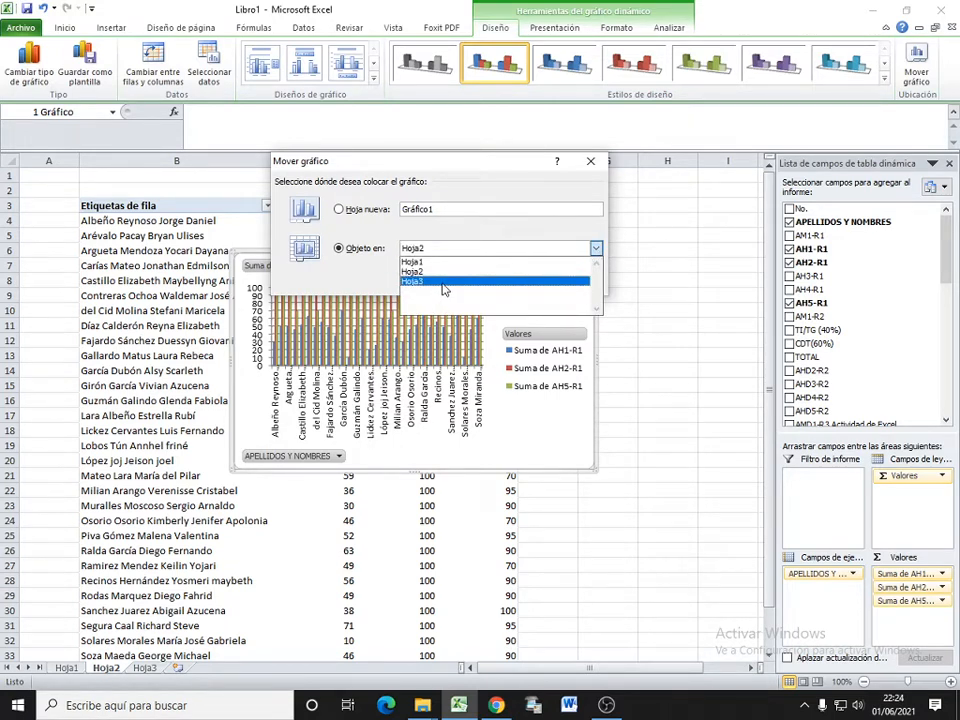
{"action": "left_click", "coordinate": [360, 210]}
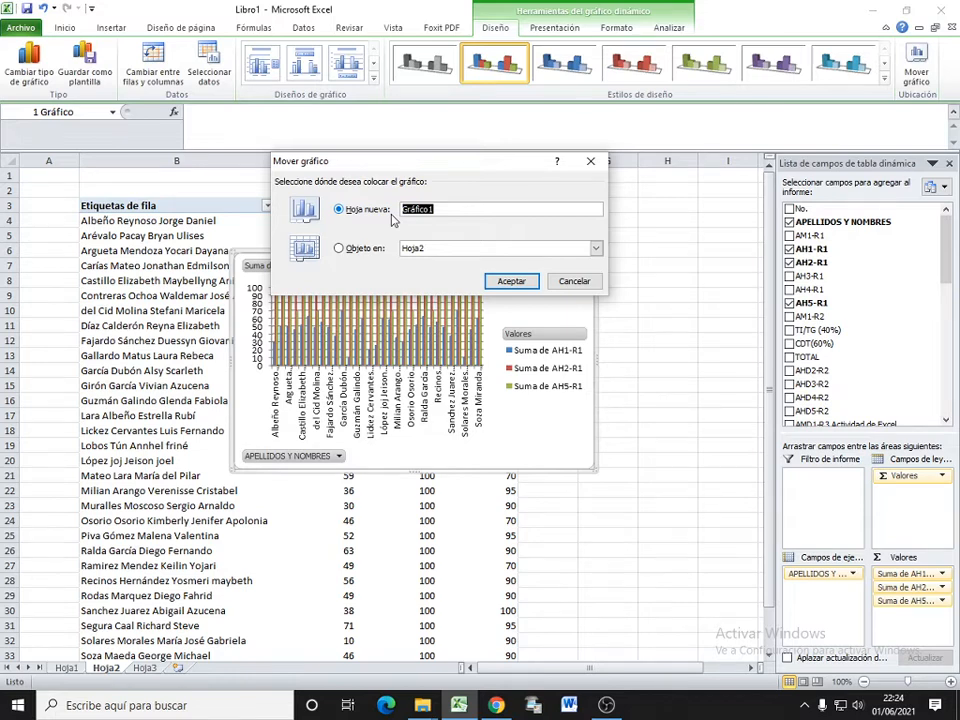
{"action": "left_click", "coordinate": [523, 283]}
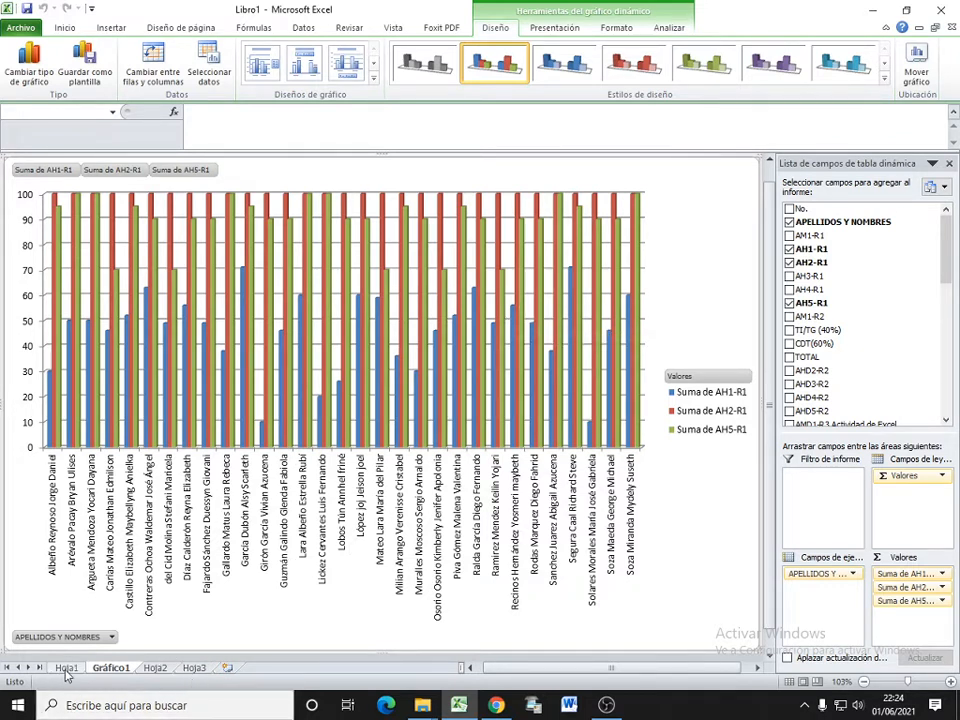
Step: Remove the AH5-R1 and AH2-R1 fields from the pivot table on Hoja2 and view the updated chart on Gráfico1
{"action": "left_click", "coordinate": [160, 669]}
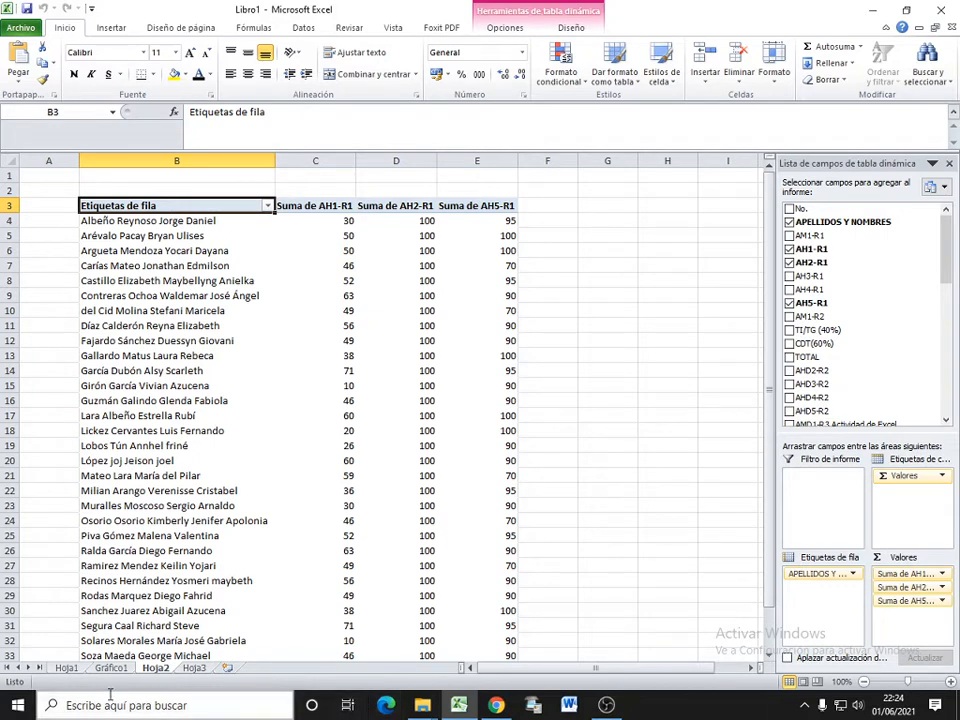
{"action": "left_click", "coordinate": [791, 304]}
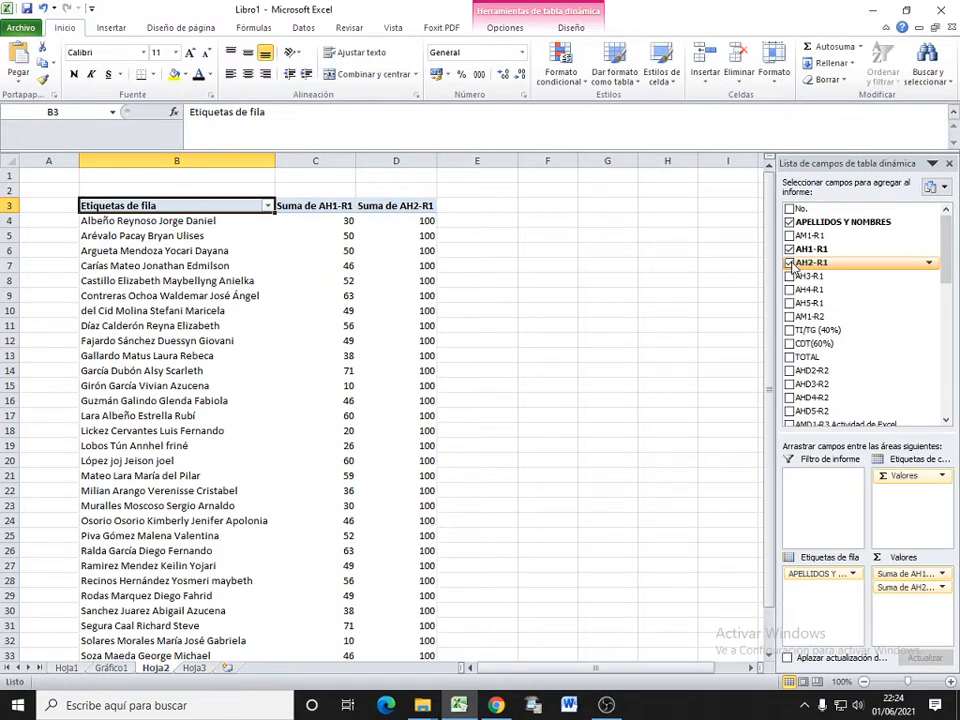
{"action": "left_click", "coordinate": [790, 263]}
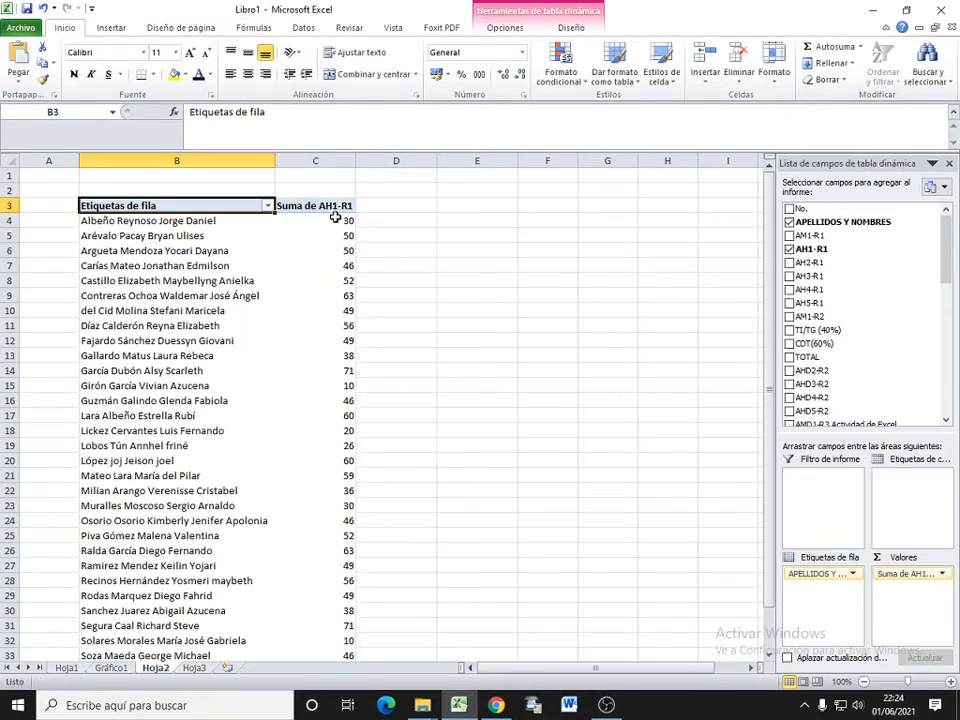
{"action": "mouse_move", "coordinate": [334, 217]}
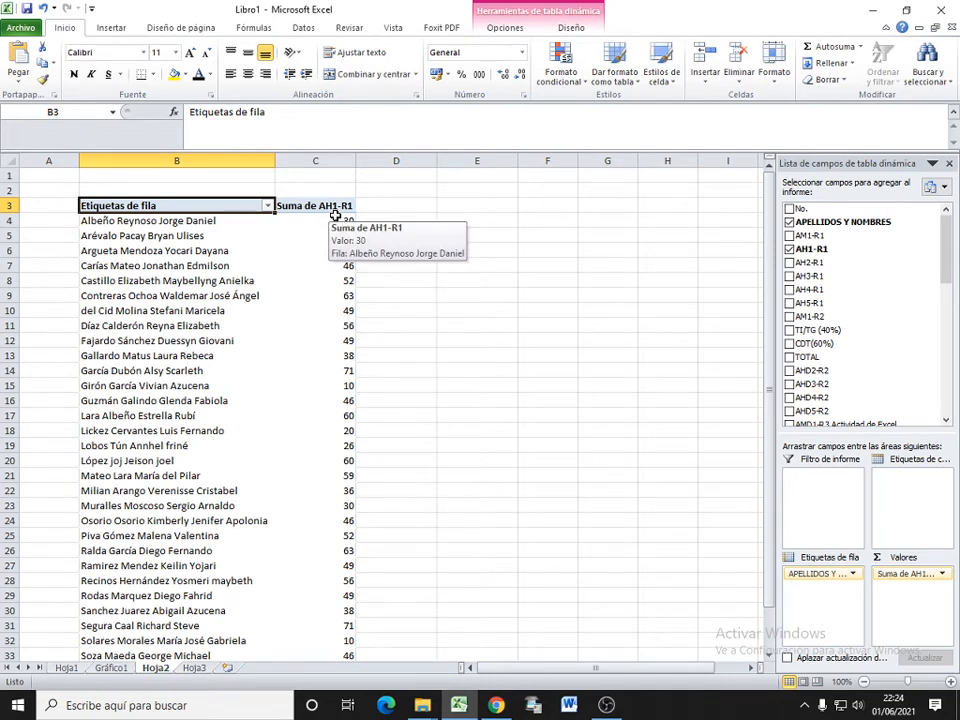
{"action": "left_click", "coordinate": [111, 668]}
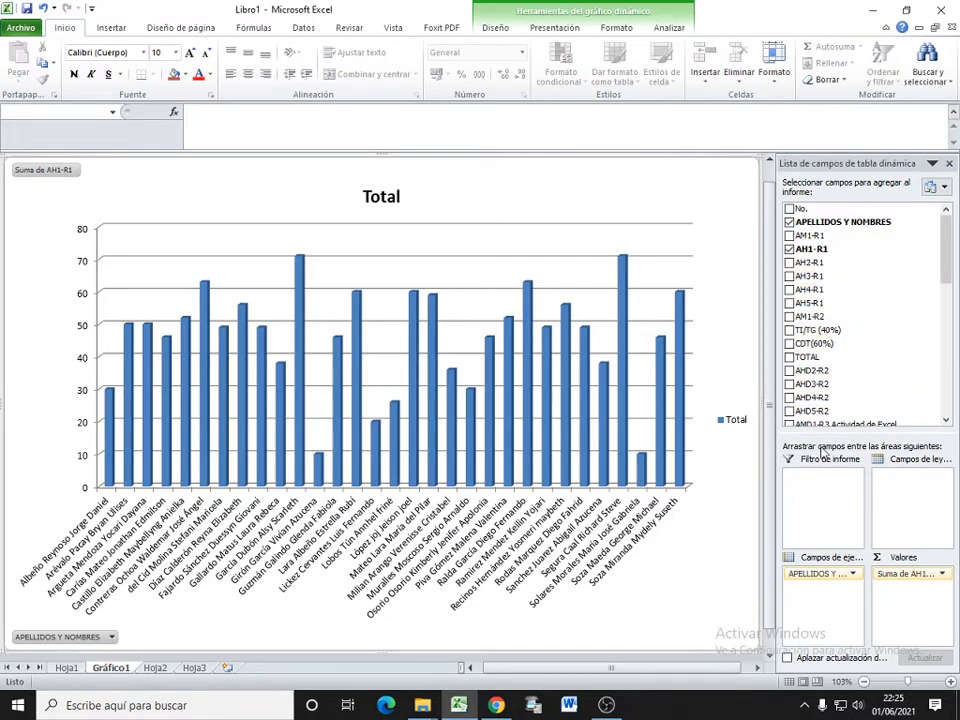
Step: Replace the AH1-R1 values in the Gráfico1 pivot chart with the first TOTAL field and the first CDT(60%) field
{"action": "left_click", "coordinate": [789, 250]}
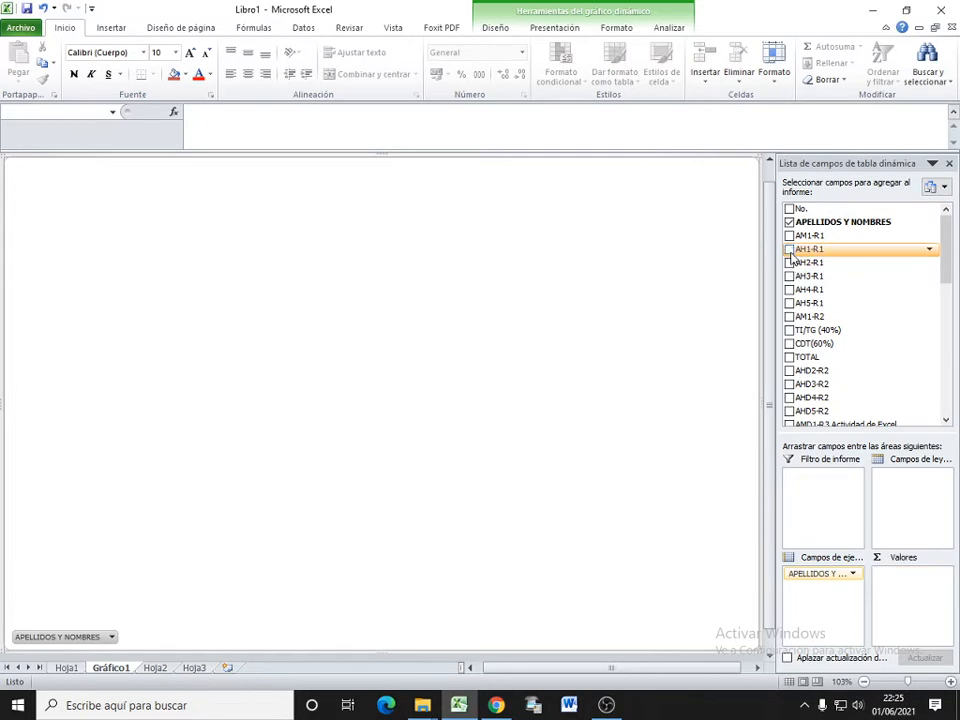
{"action": "left_click", "coordinate": [789, 357]}
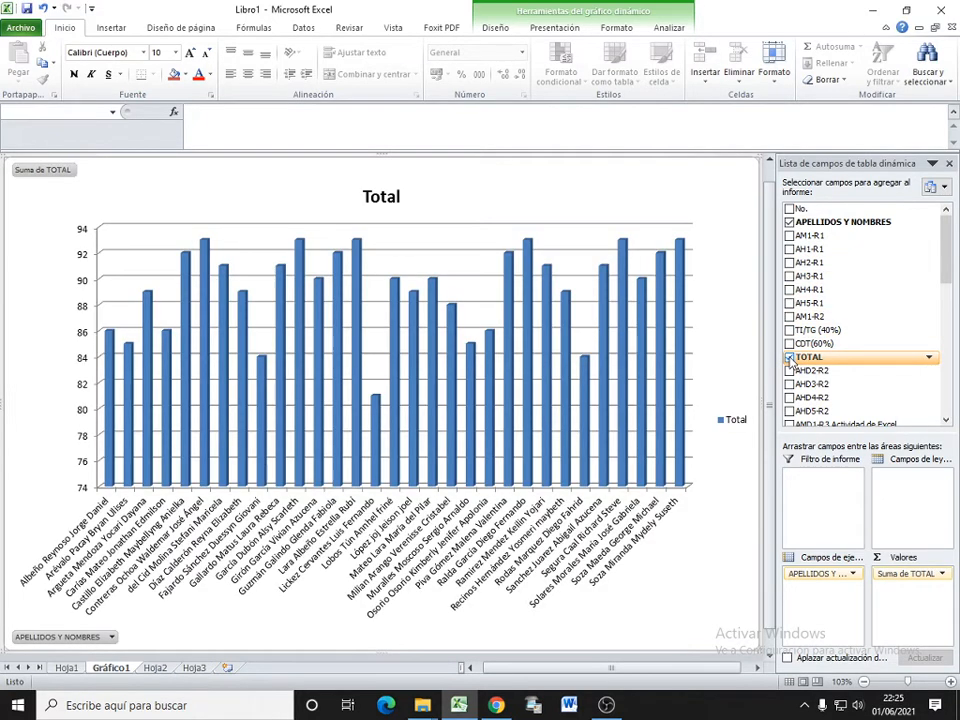
{"action": "left_click", "coordinate": [789, 344]}
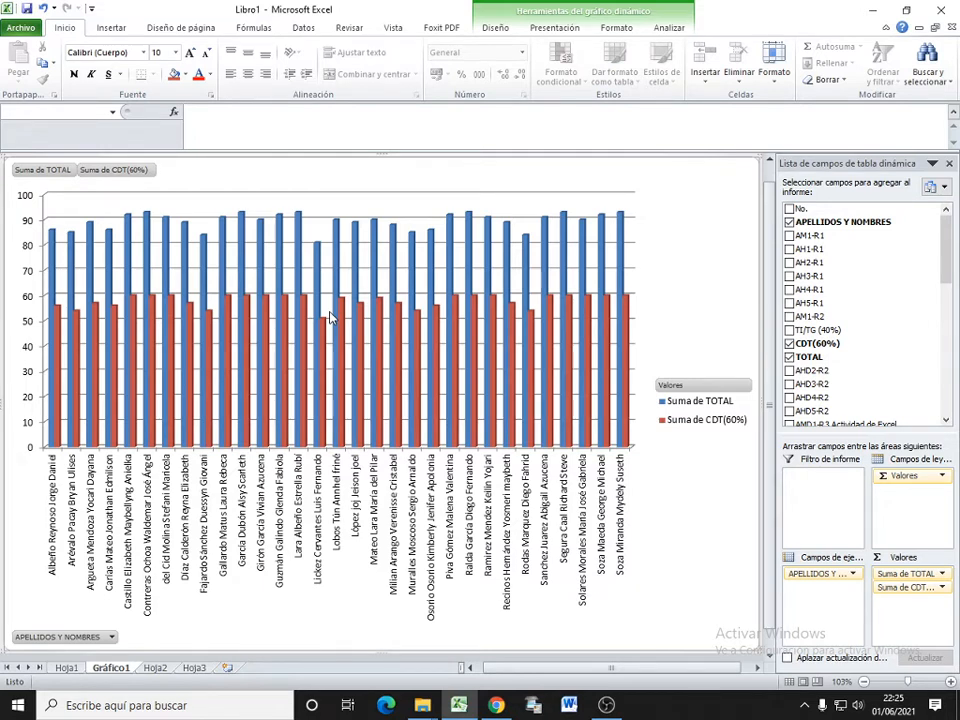
Step: Try the chart layouts Diseño 1 and Diseño 2 on the Gráfico1 pivot chart
{"action": "left_click", "coordinate": [503, 32]}
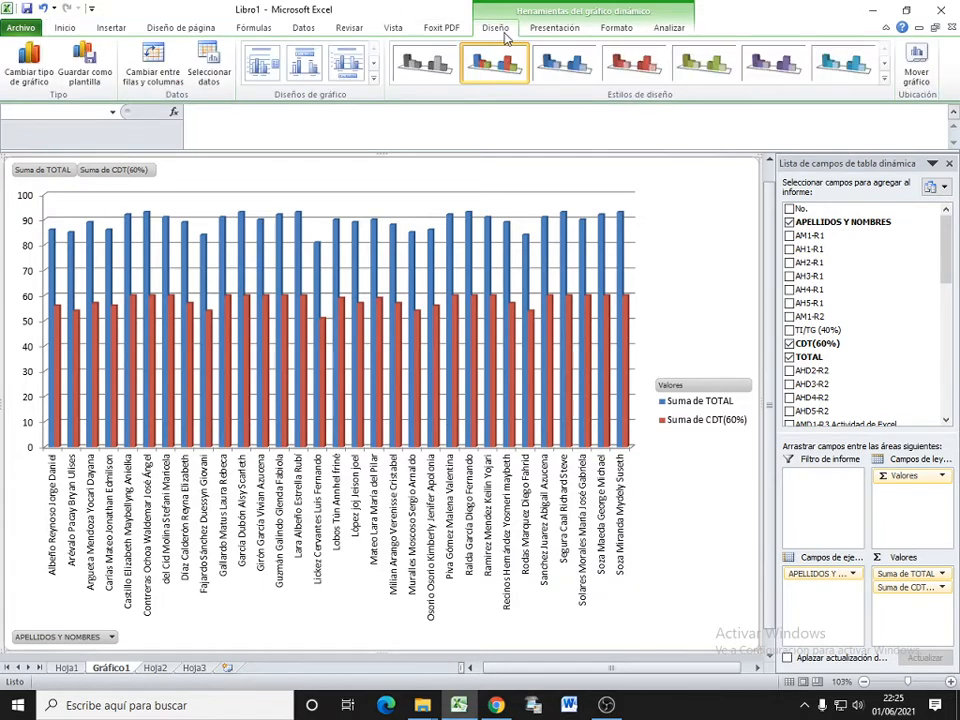
{"action": "left_click", "coordinate": [265, 68]}
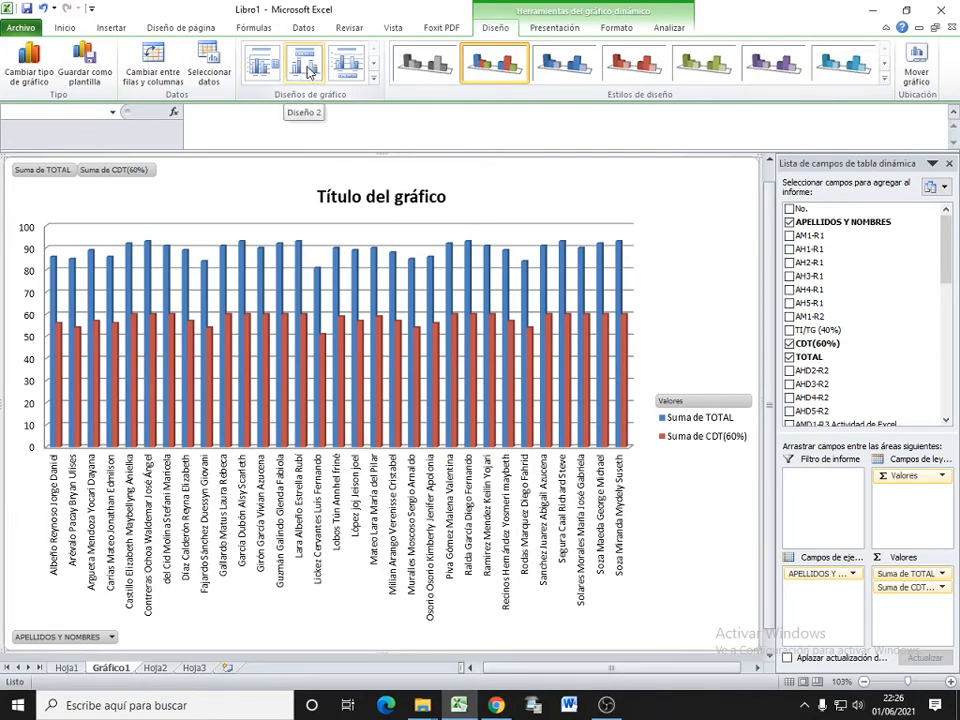
{"action": "left_click", "coordinate": [305, 66]}
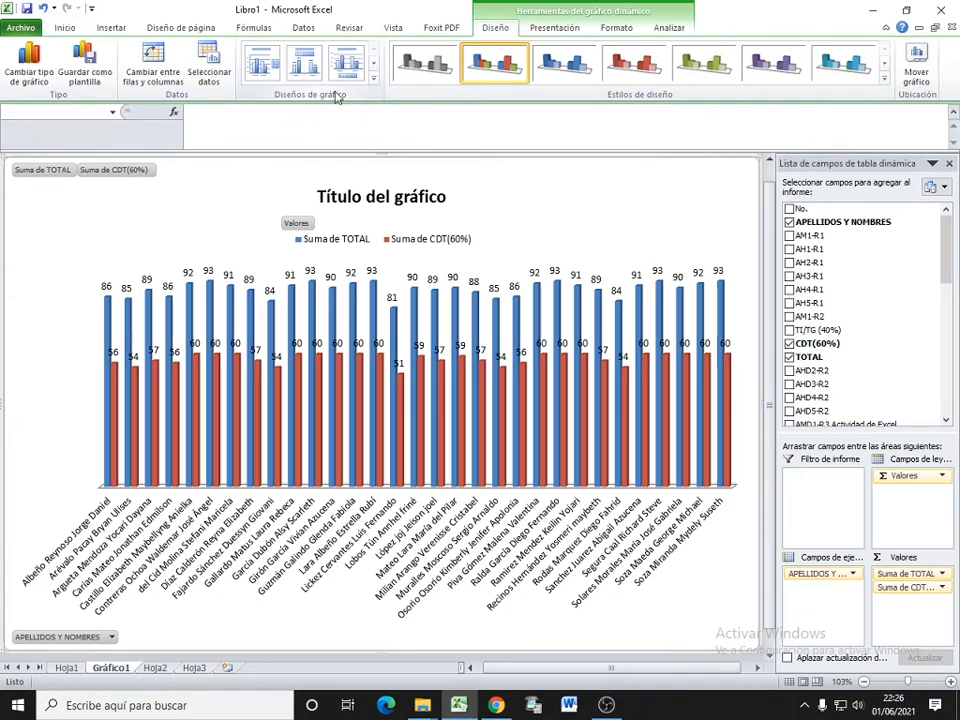
Step: Switch the Gráfico1 chart's rows and columns so students become the series, and apply the last chart layout in the gallery
{"action": "left_click", "coordinate": [168, 74]}
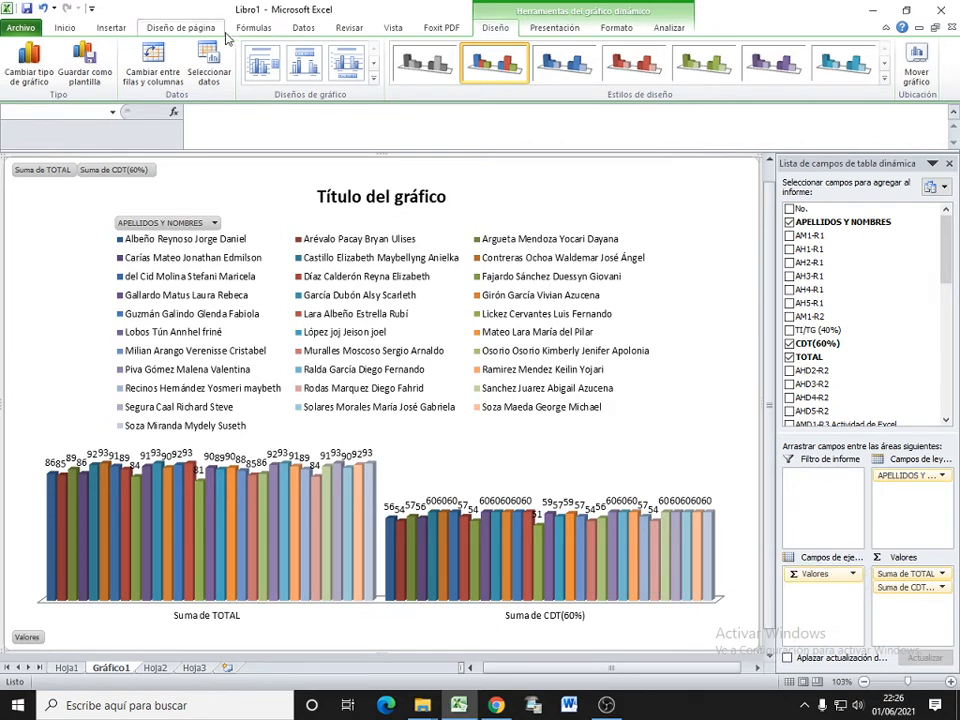
{"action": "left_click", "coordinate": [373, 77]}
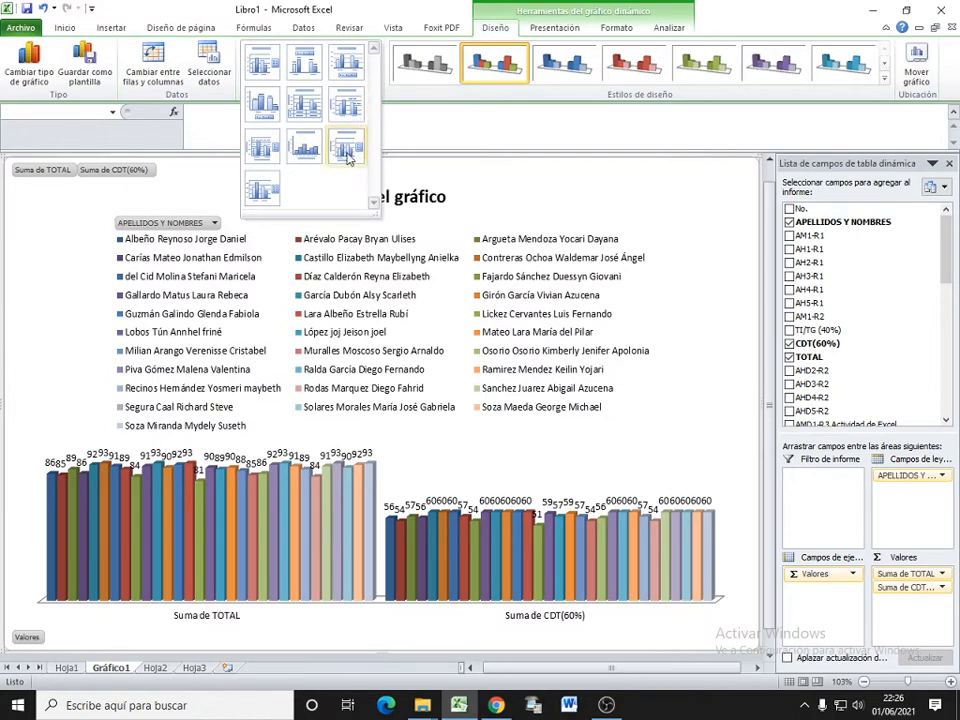
{"action": "left_click", "coordinate": [262, 193]}
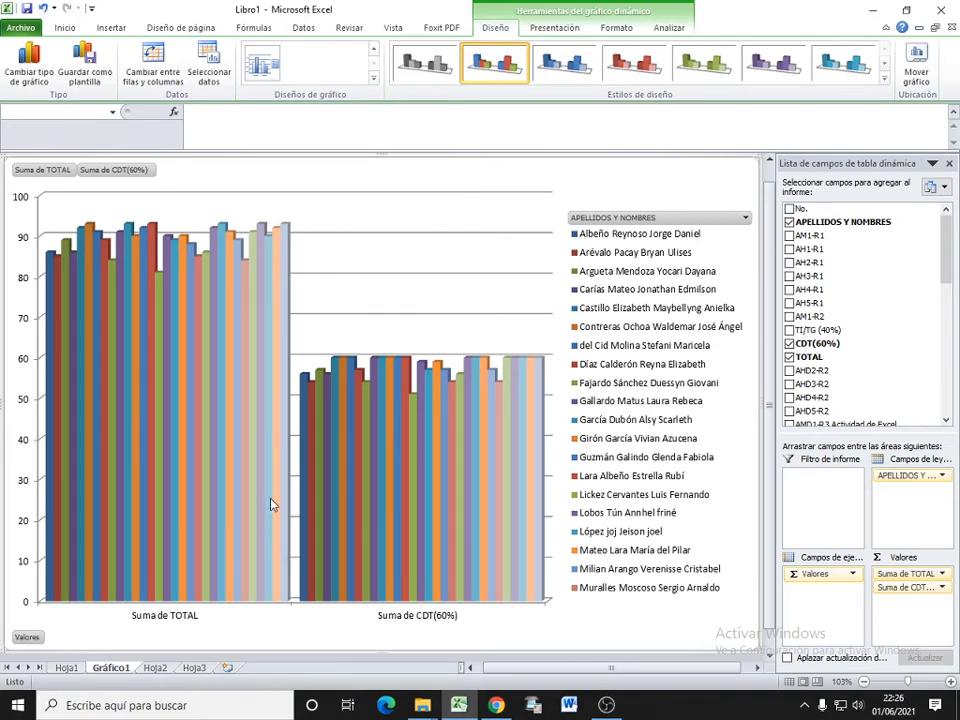
{"action": "mouse_move", "coordinate": [270, 505]}
Step: Replace the TOTAL and CDT(60%) values in the Hoja2 pivot table with the AM1-R1 and AH1-R1 fields
{"action": "left_click", "coordinate": [152, 670]}
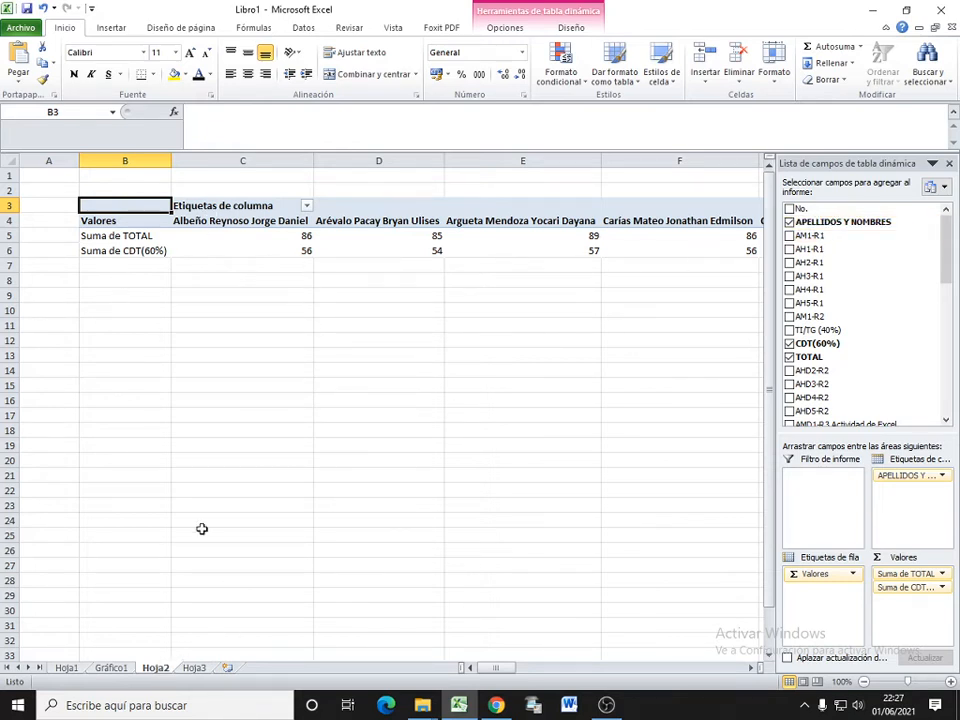
{"action": "left_click", "coordinate": [789, 357]}
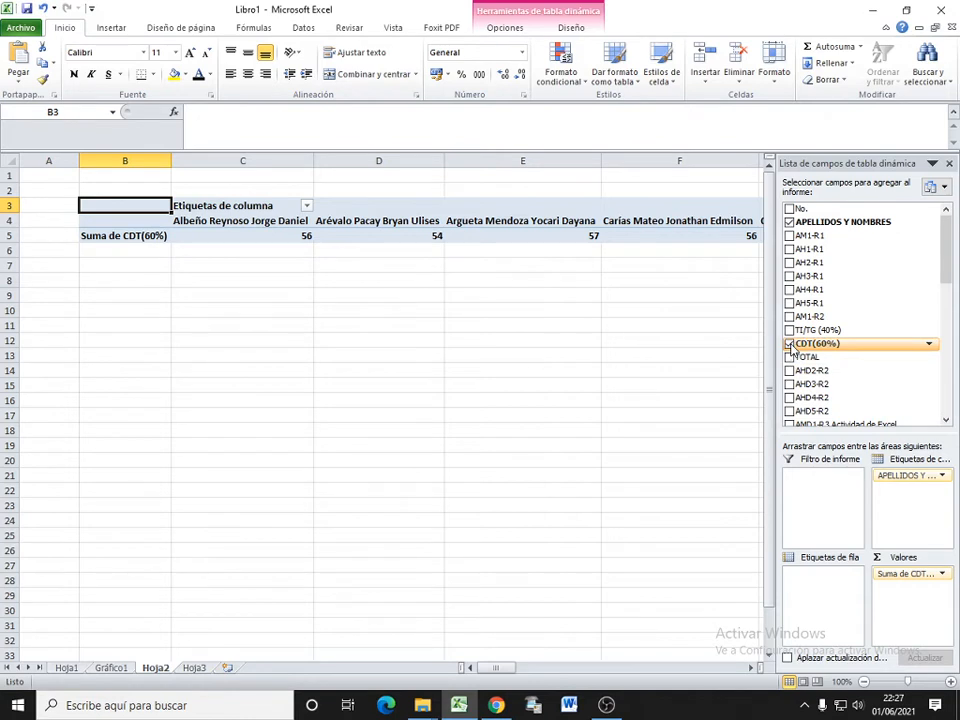
{"action": "left_click", "coordinate": [789, 344]}
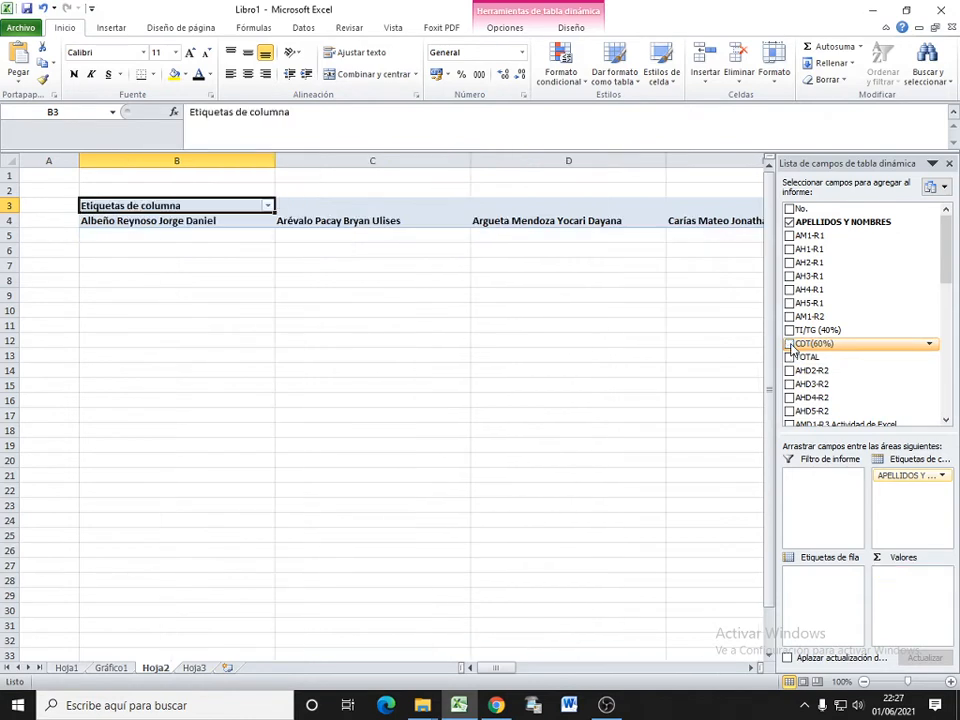
{"action": "left_click", "coordinate": [790, 236]}
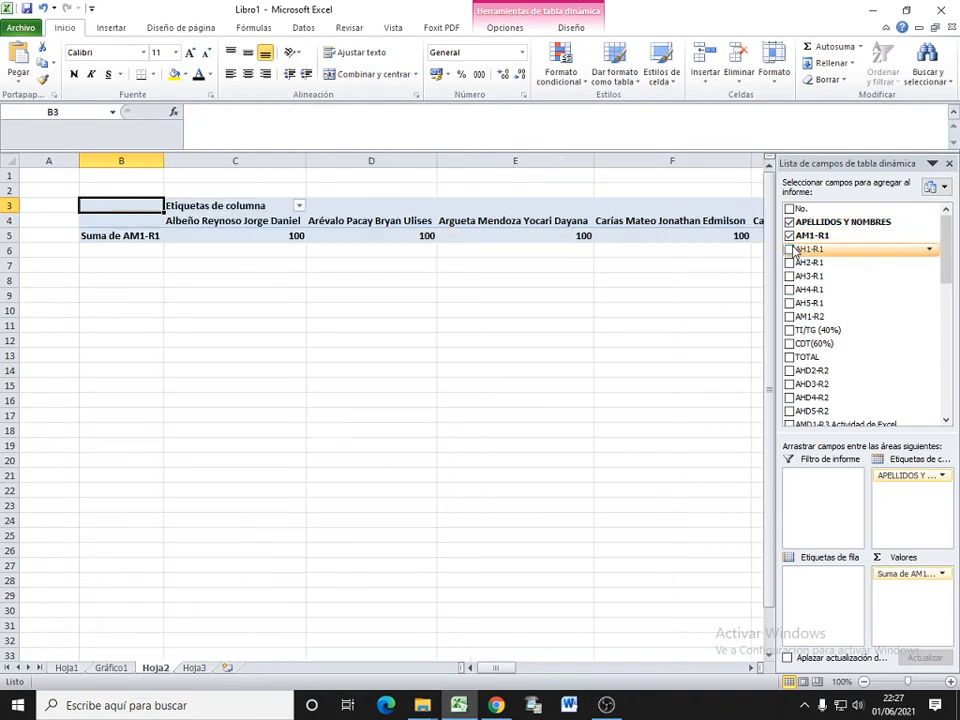
{"action": "left_click", "coordinate": [792, 250]}
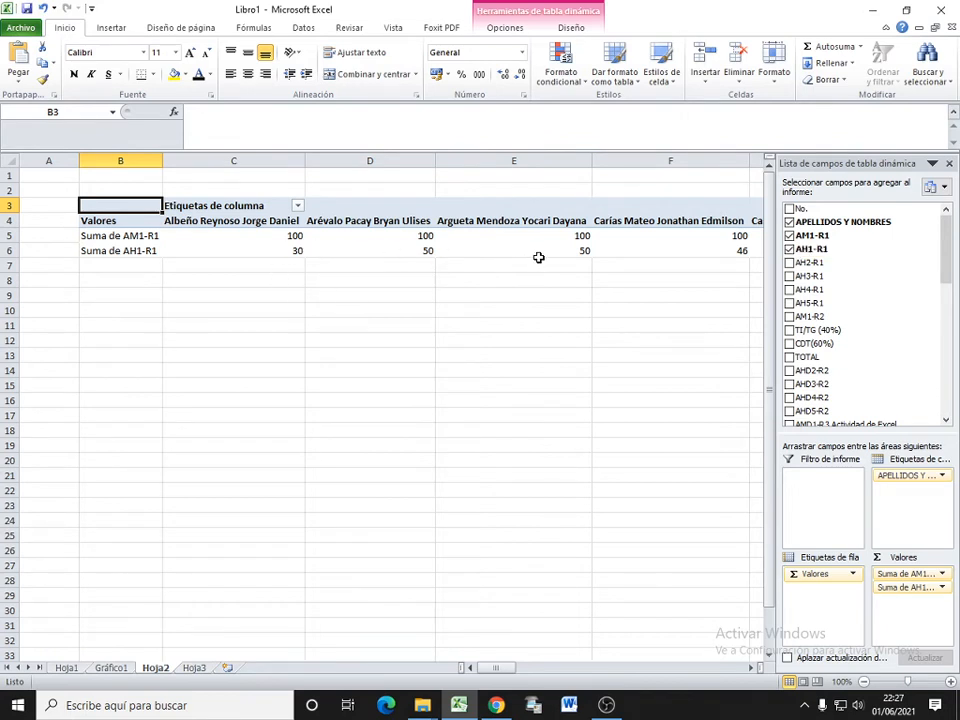
Step: Switch rows and columns in the Gráfico1 chart to put the student names on the axis and the AM1-R1 and AH1-R1 sums as series
{"action": "mouse_move", "coordinate": [538, 258]}
{"action": "mouse_move", "coordinate": [674, 247]}
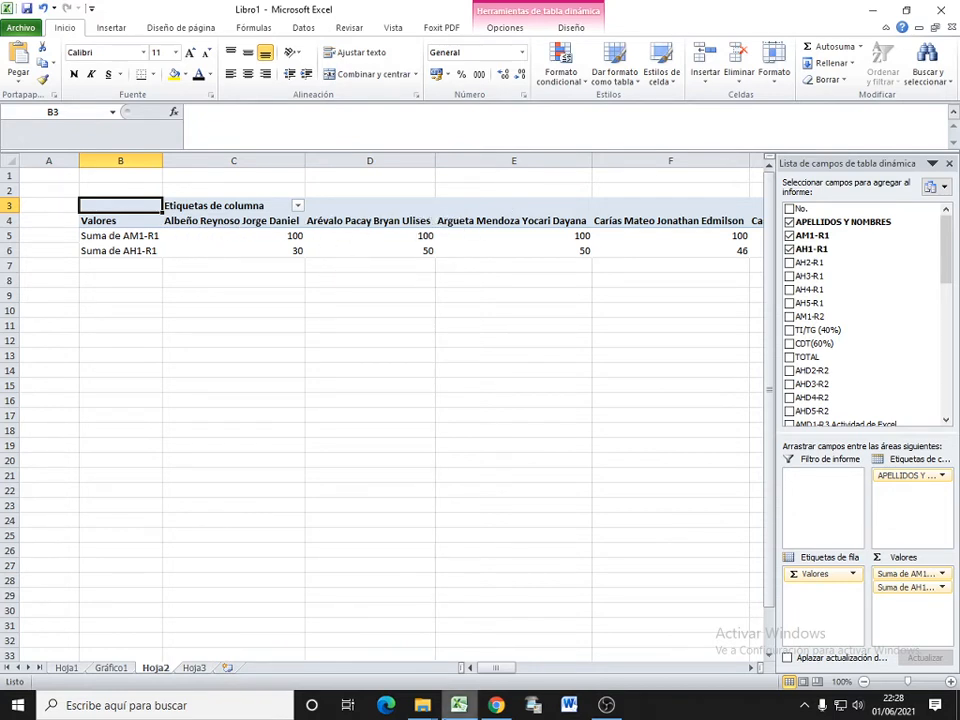
{"action": "left_click_drag", "start_coordinate": [507, 670], "coordinate": [479, 686]}
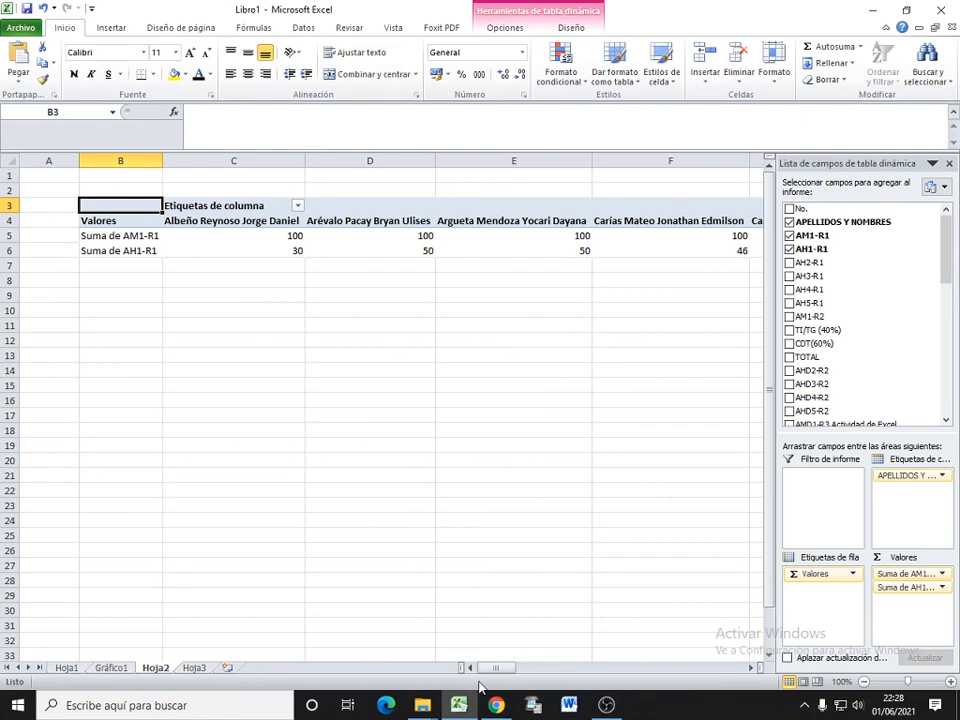
{"action": "left_click", "coordinate": [114, 670]}
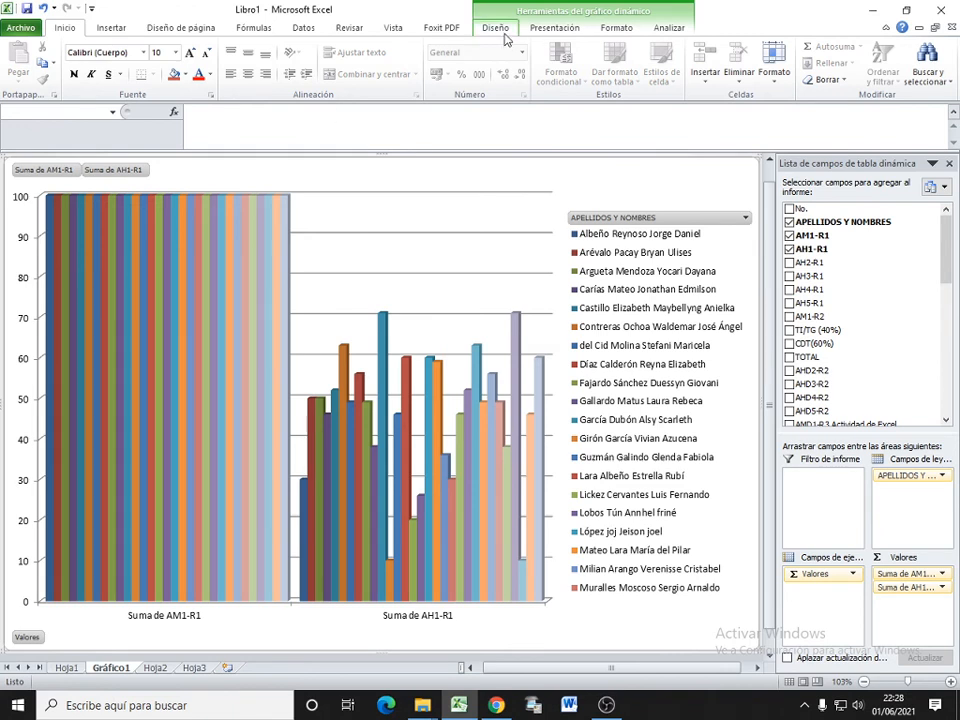
{"action": "left_click", "coordinate": [496, 28]}
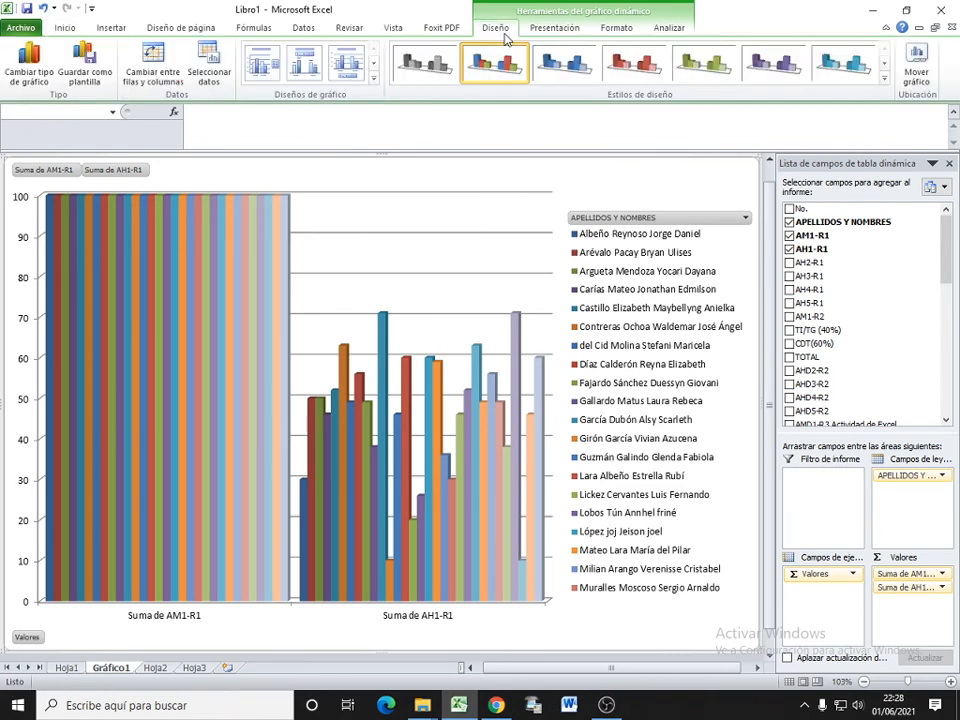
{"action": "left_click", "coordinate": [154, 68]}
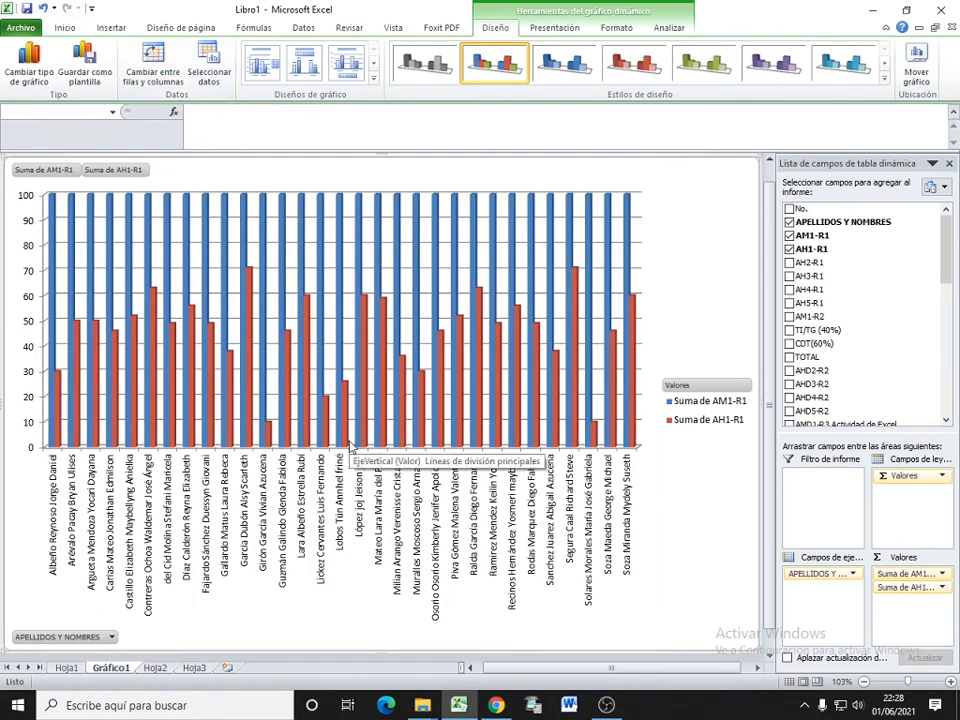
Step: Compare the pivot table layout on Hoja2 with the Gráfico1 chart, and check the placement options of the Valores column field
{"action": "left_click", "coordinate": [152, 668]}
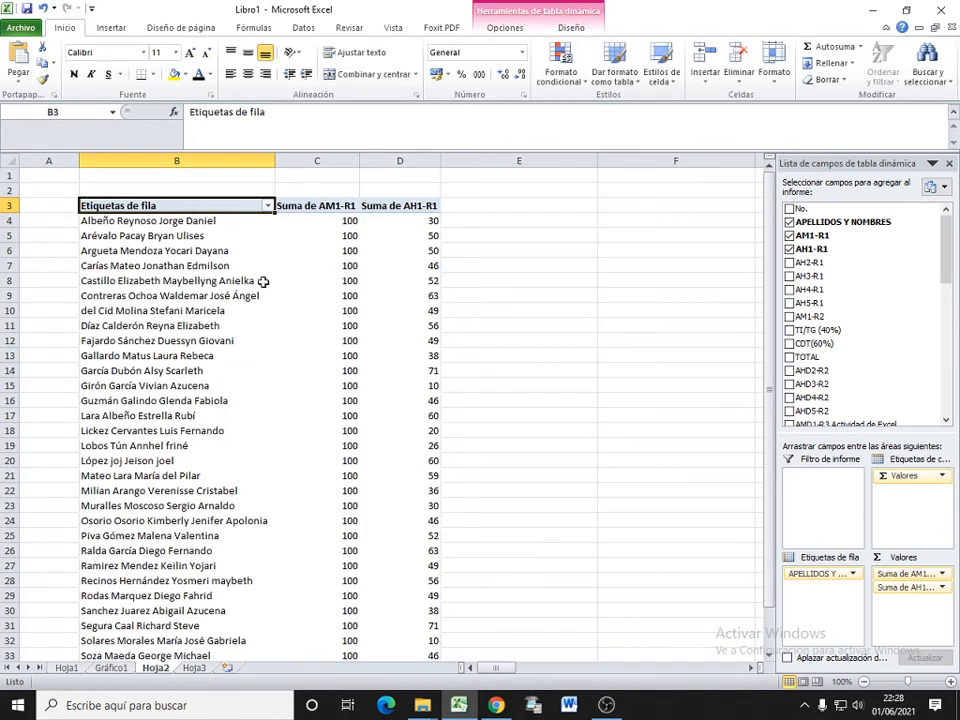
{"action": "mouse_move", "coordinate": [303, 337]}
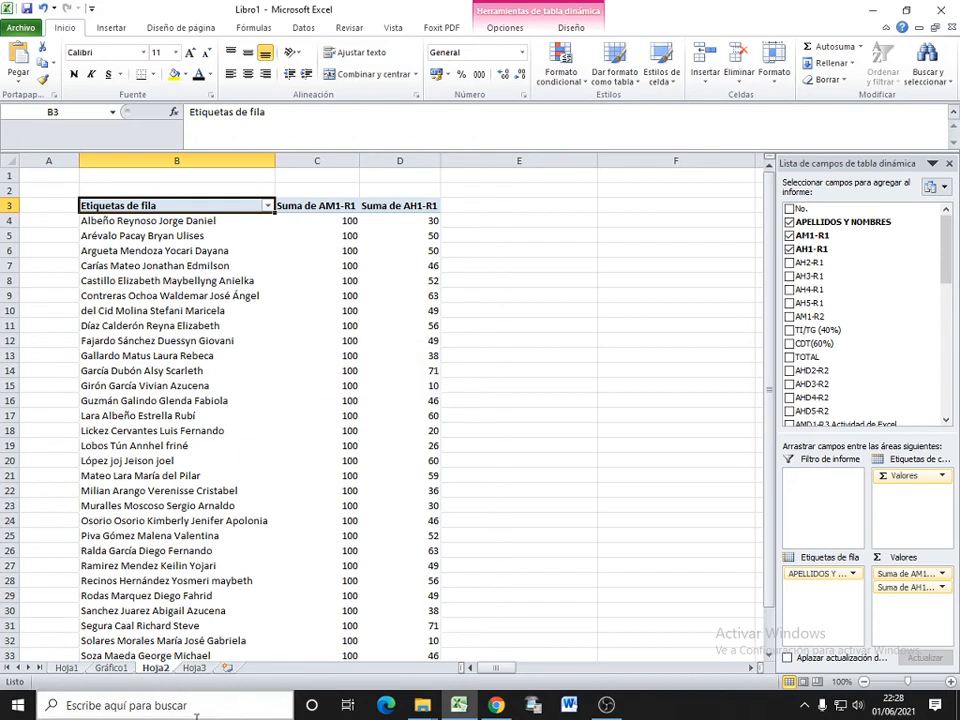
{"action": "left_click", "coordinate": [111, 667]}
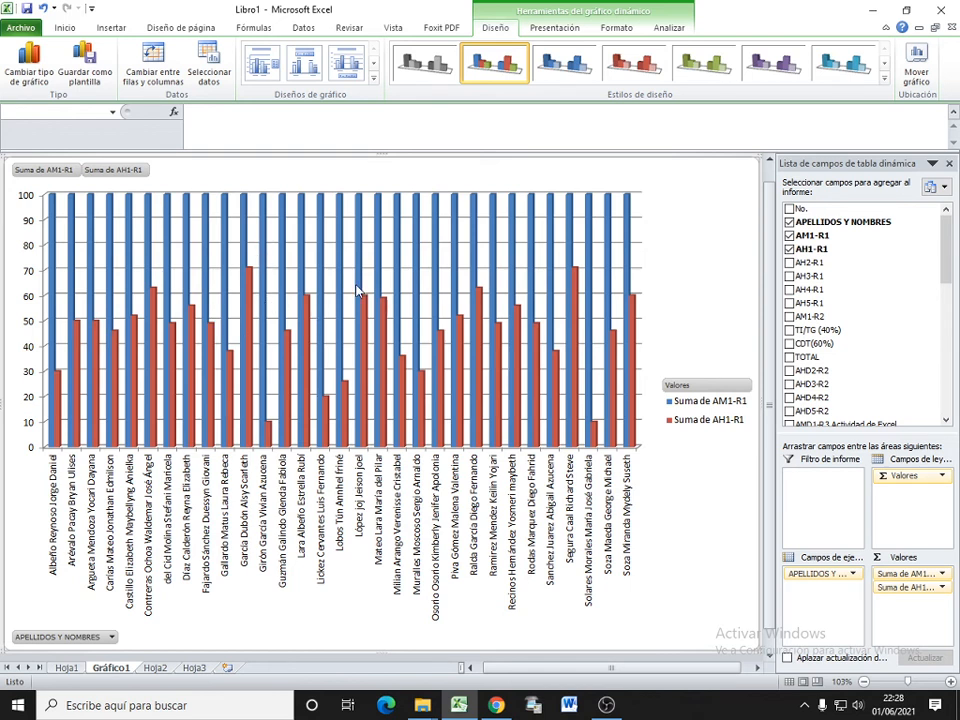
{"action": "mouse_move", "coordinate": [358, 290]}
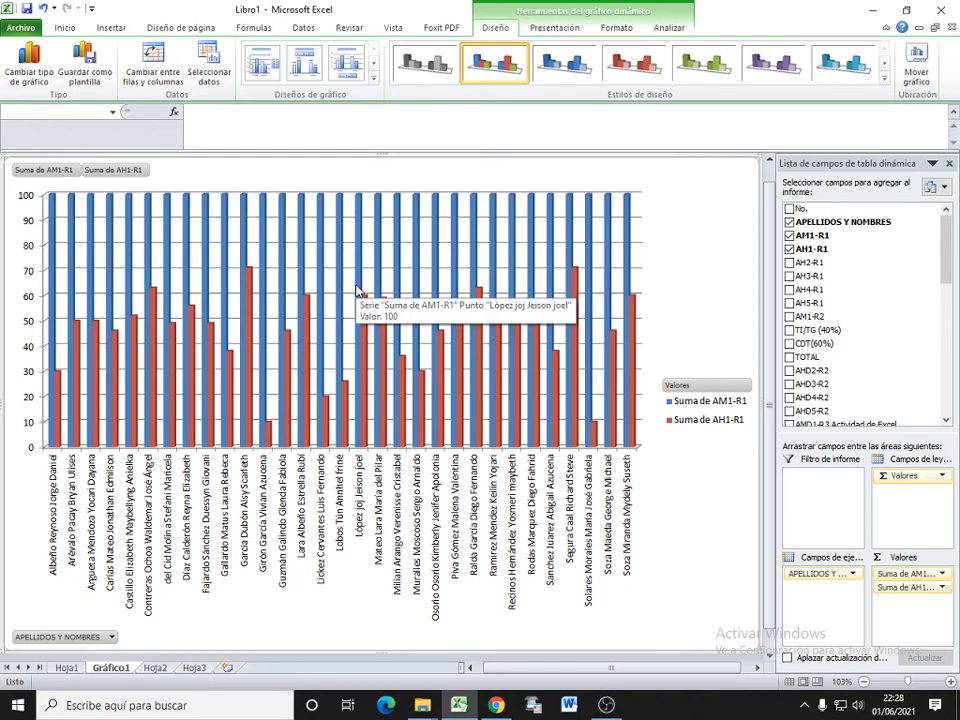
{"action": "left_click", "coordinate": [155, 668]}
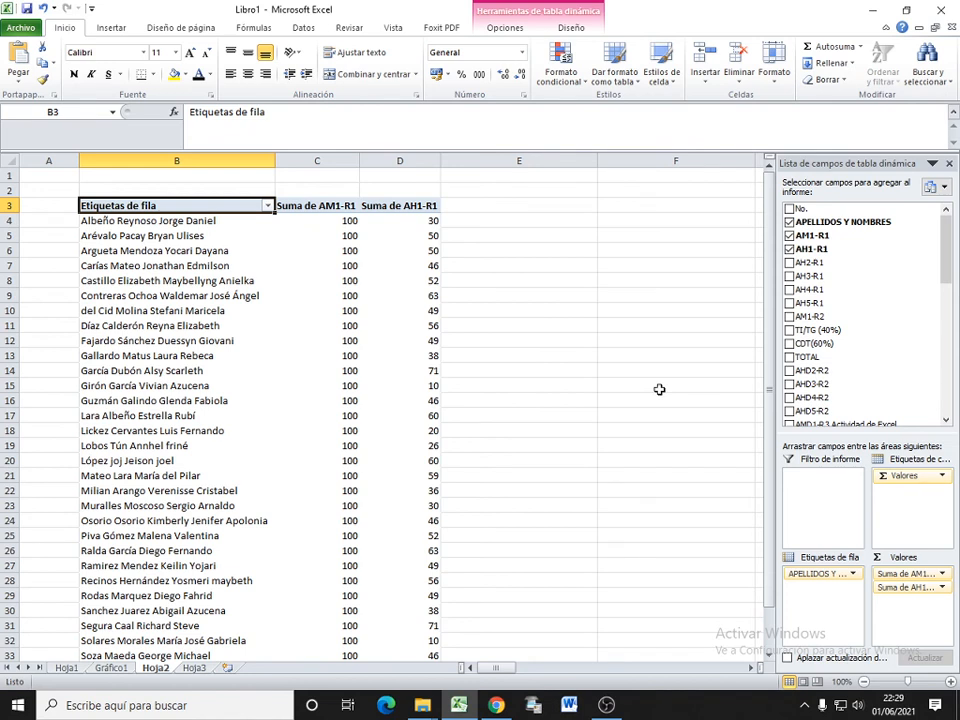
{"action": "left_click", "coordinate": [943, 477]}
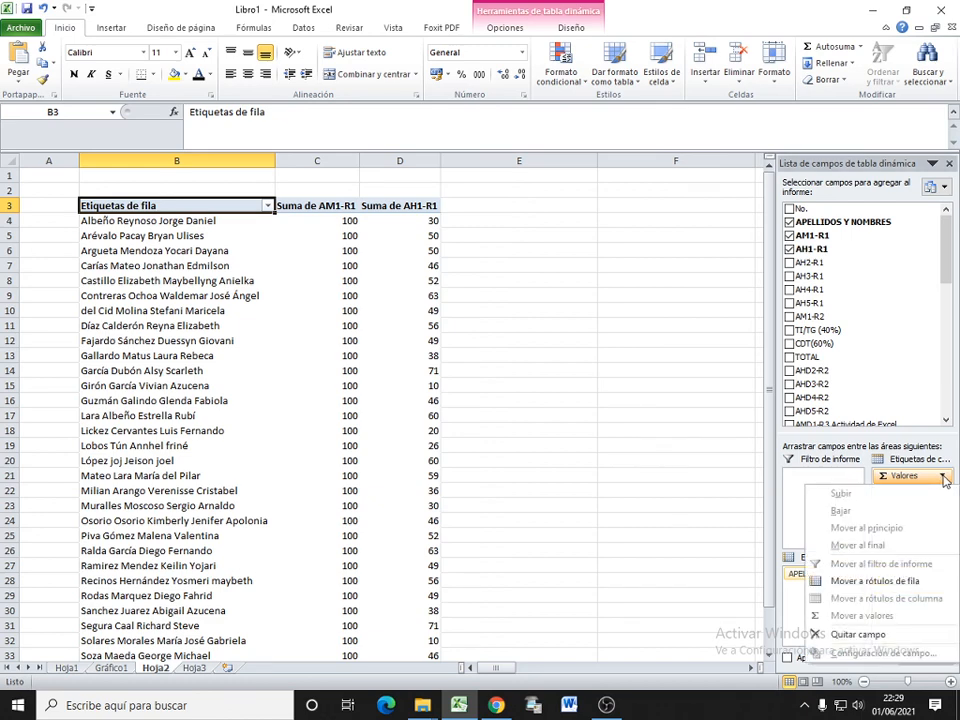
{"action": "left_click", "coordinate": [611, 462]}
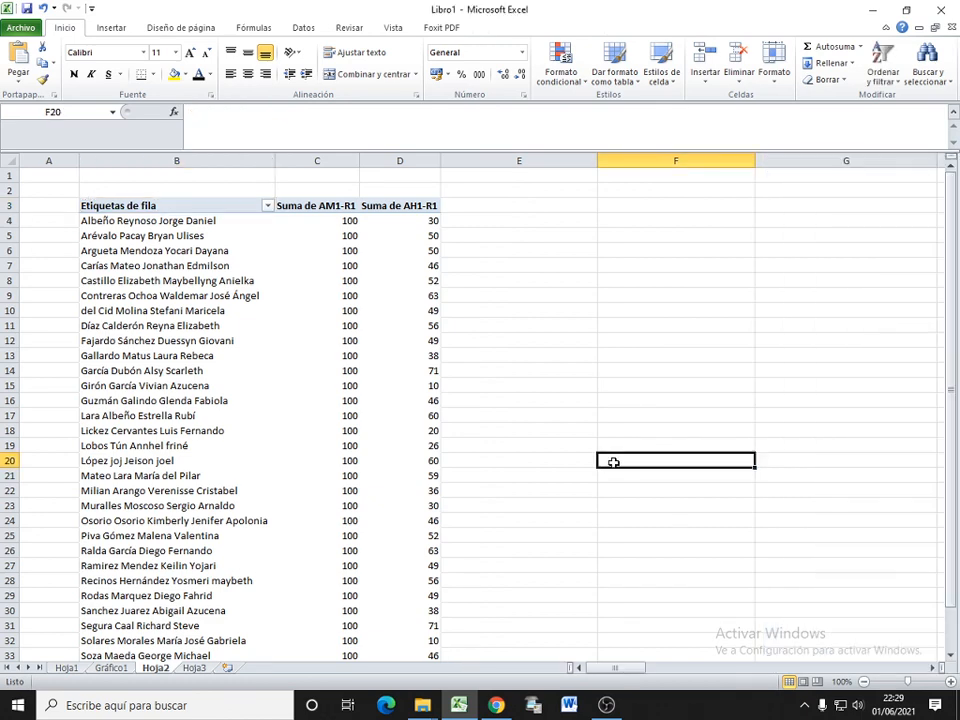
{"action": "left_click", "coordinate": [393, 298]}
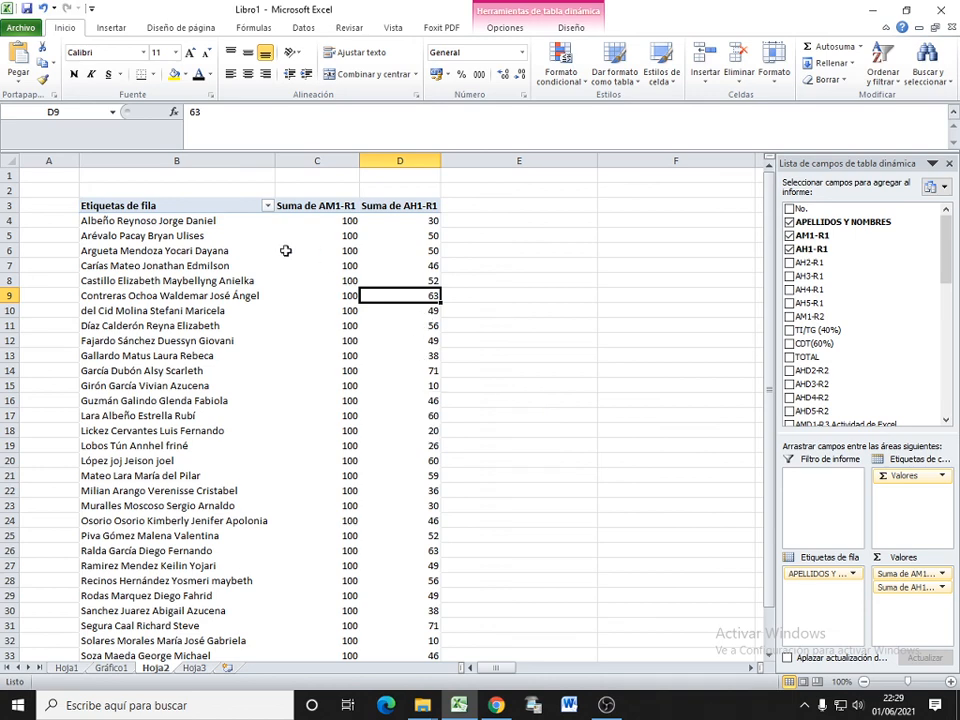
{"action": "left_click", "coordinate": [112, 668]}
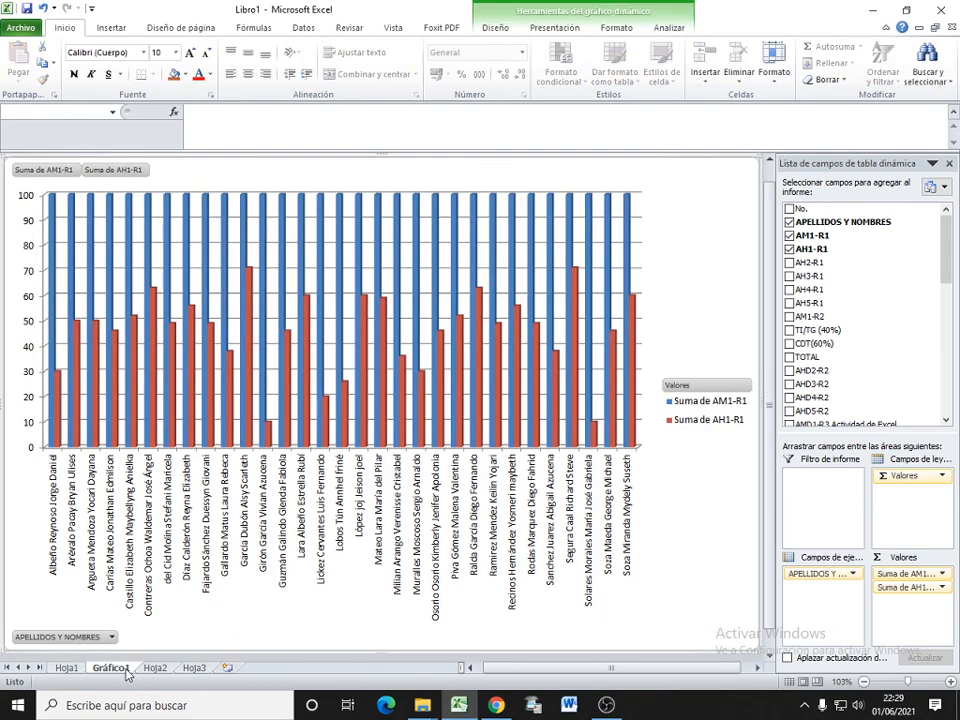
{"action": "left_click", "coordinate": [443, 236]}
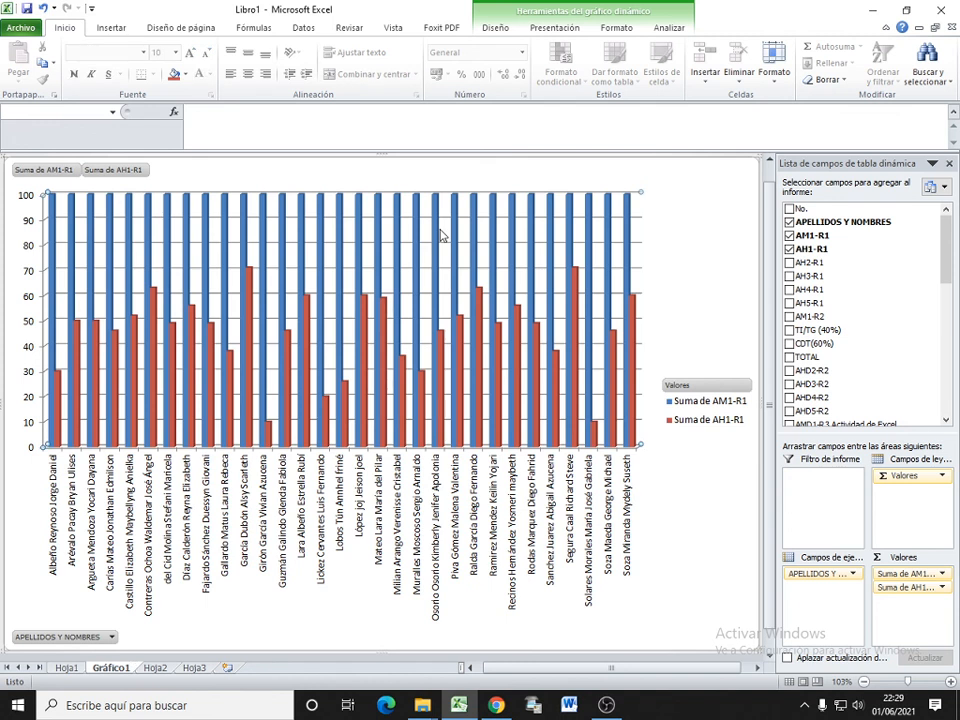